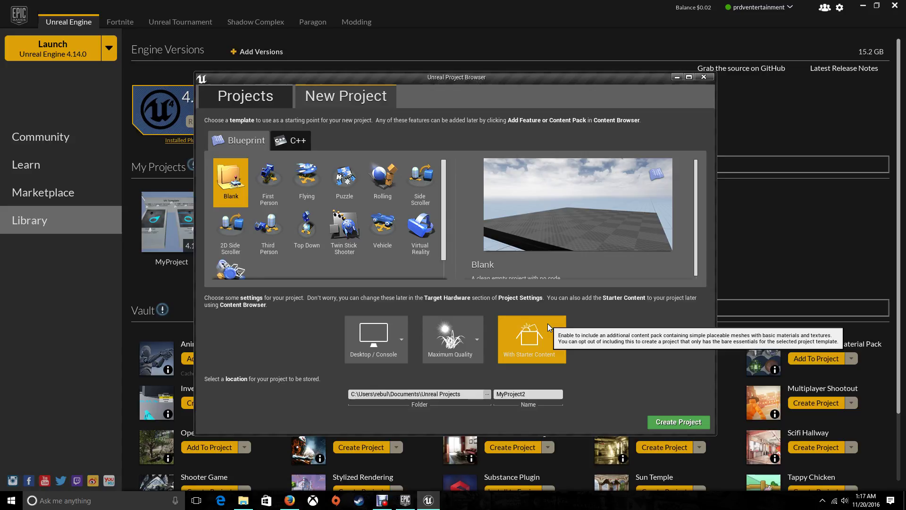
Create the MyProject2 project from the Virtual Reality template
left_click(424, 236)
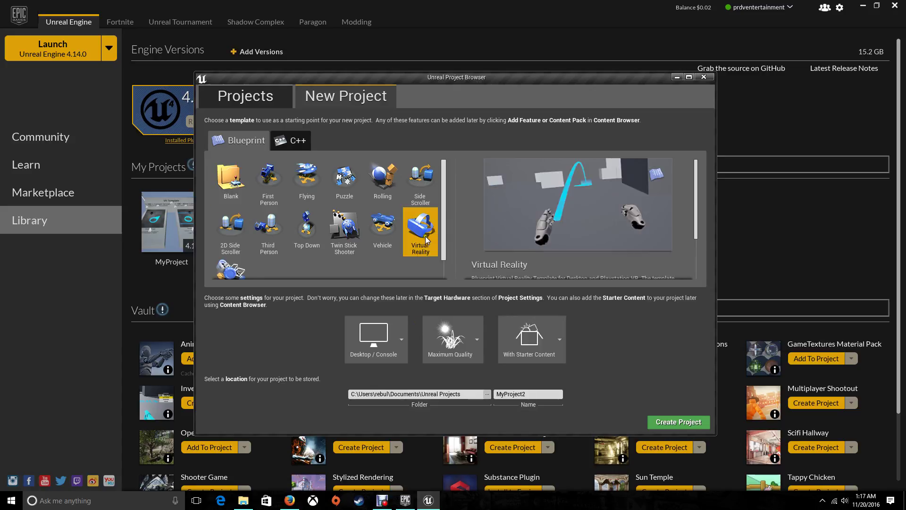
left_click(678, 422)
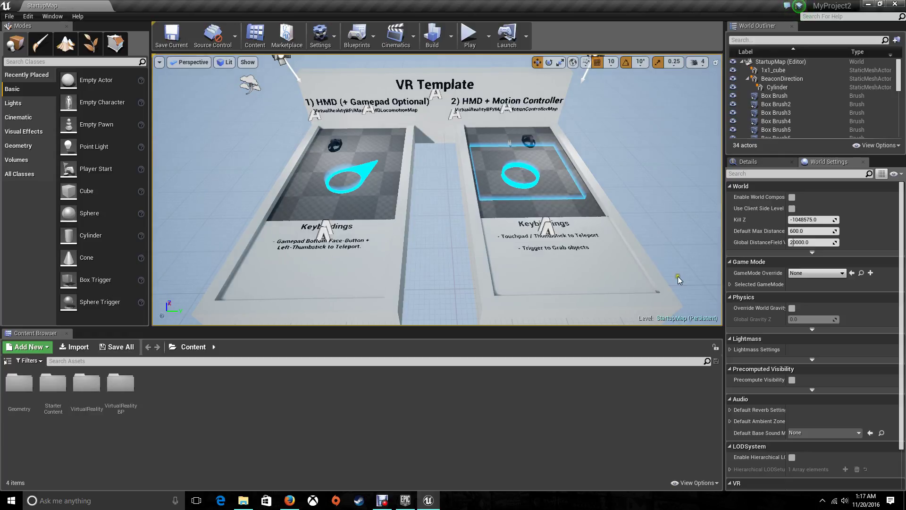
Create a folder named MyContentFiles under Content
left_click(7, 360)
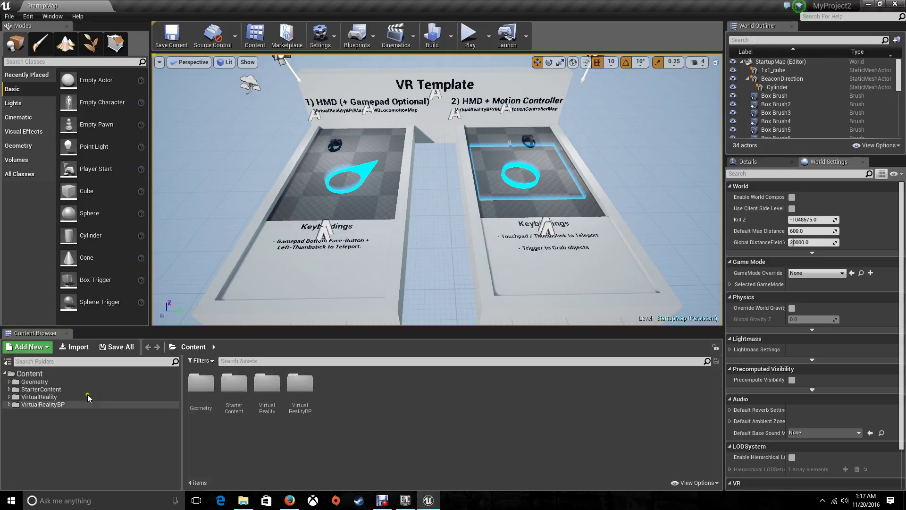
right_click(29, 373)
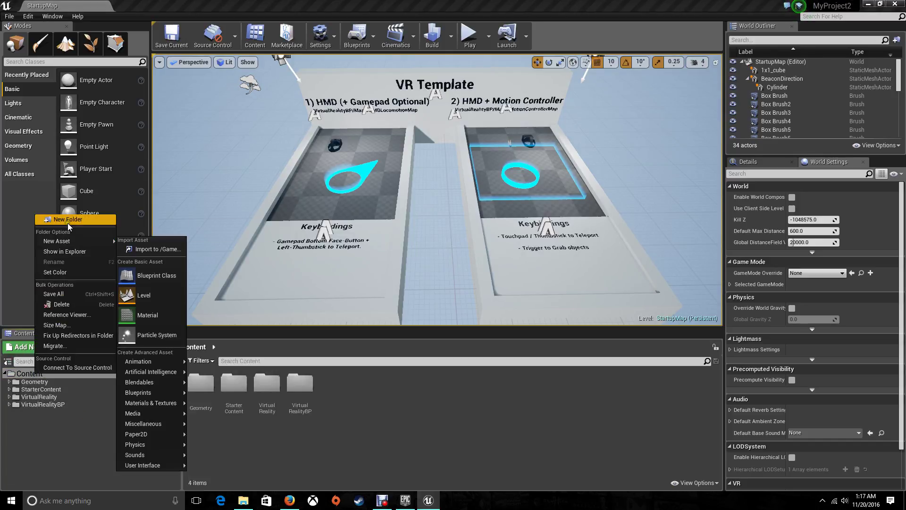
left_click(68, 221)
type("M")
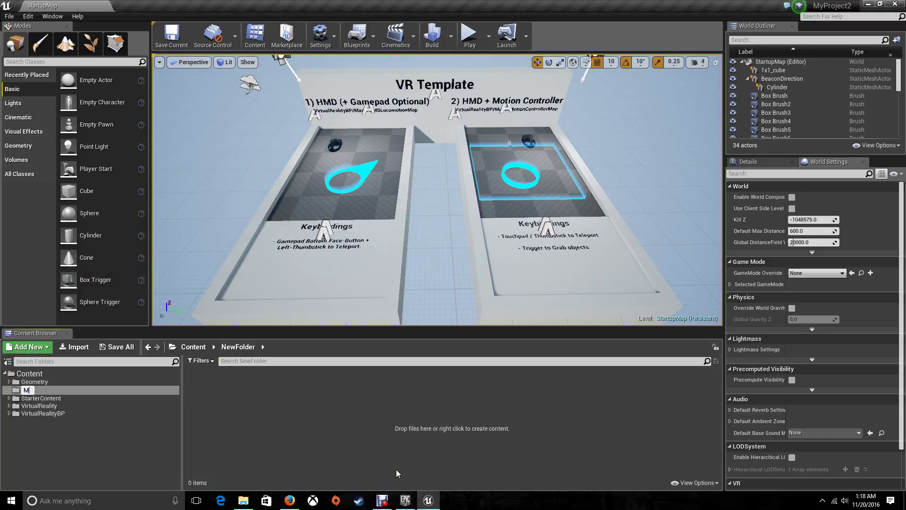
type("yContentFiles")
key("Return")
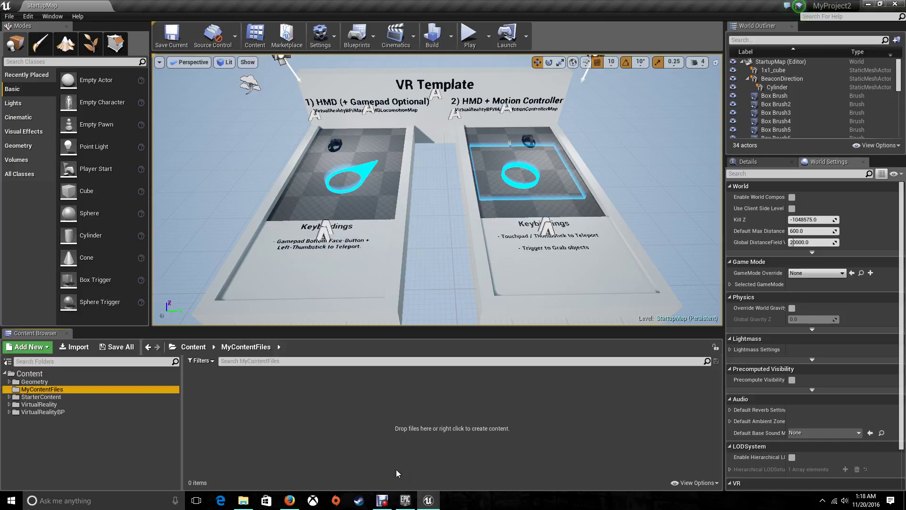
Add a PRDV_Images subfolder inside MyContentFiles
right_click(331, 433)
left_click(370, 172)
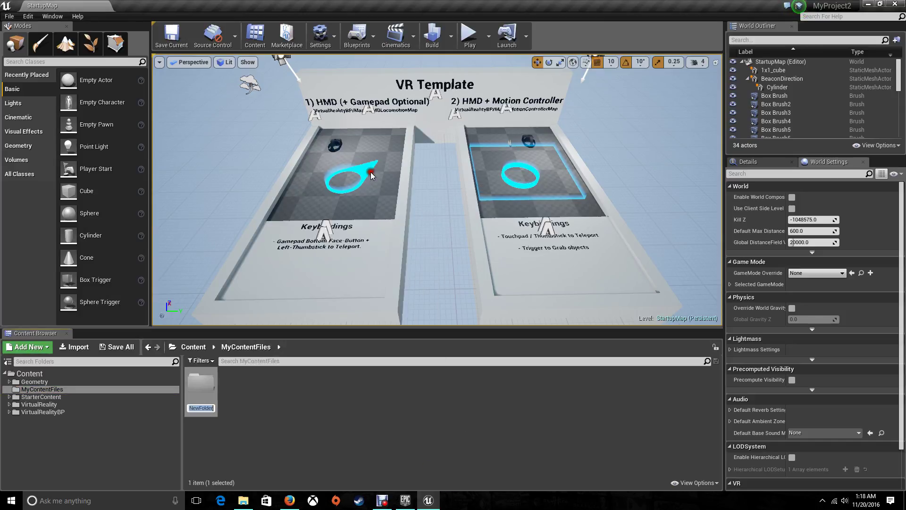
type("PRDV_")
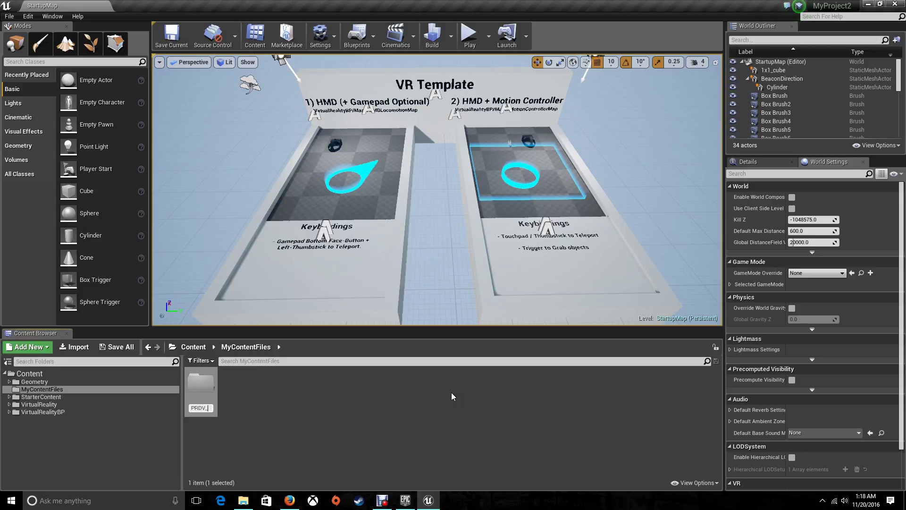
type("Images")
key("Return")
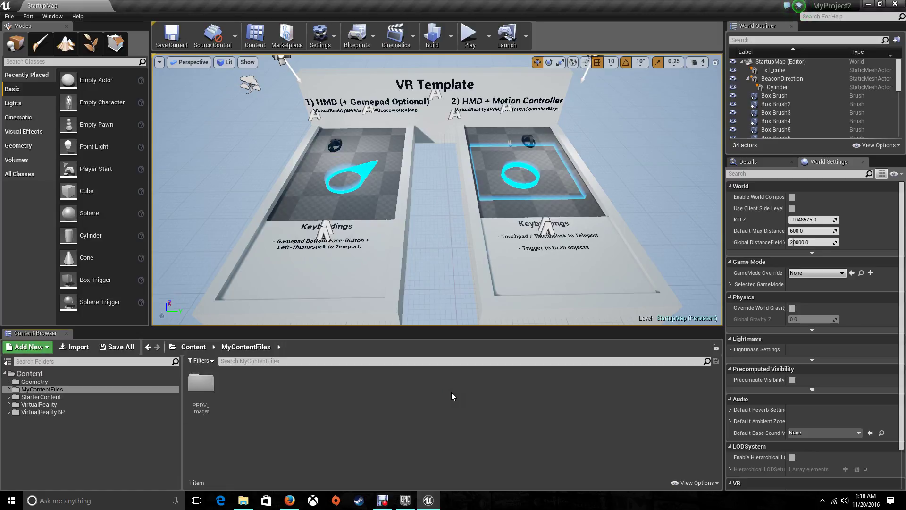
Add a second subfolder named PRDV_BluePrints inside MyContentFiles
right_click(288, 397)
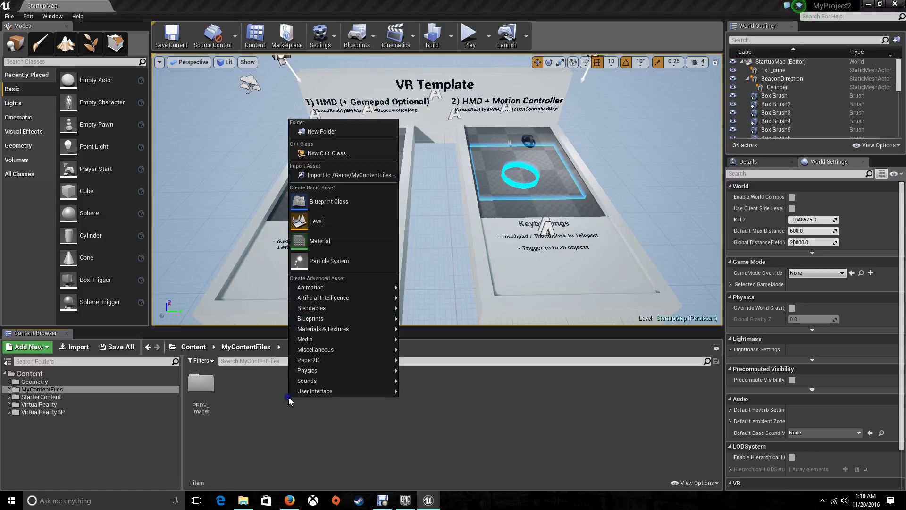
left_click(349, 177)
key("Escape")
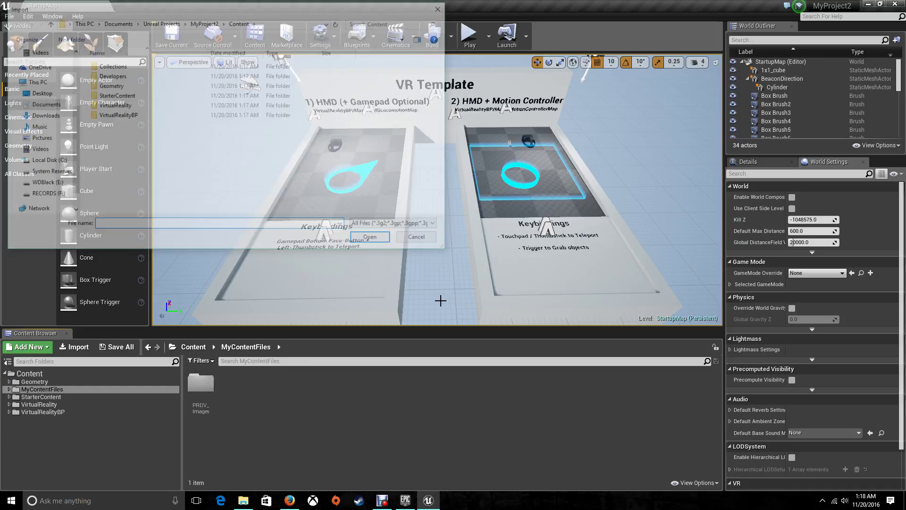
right_click(354, 419)
left_click(385, 151)
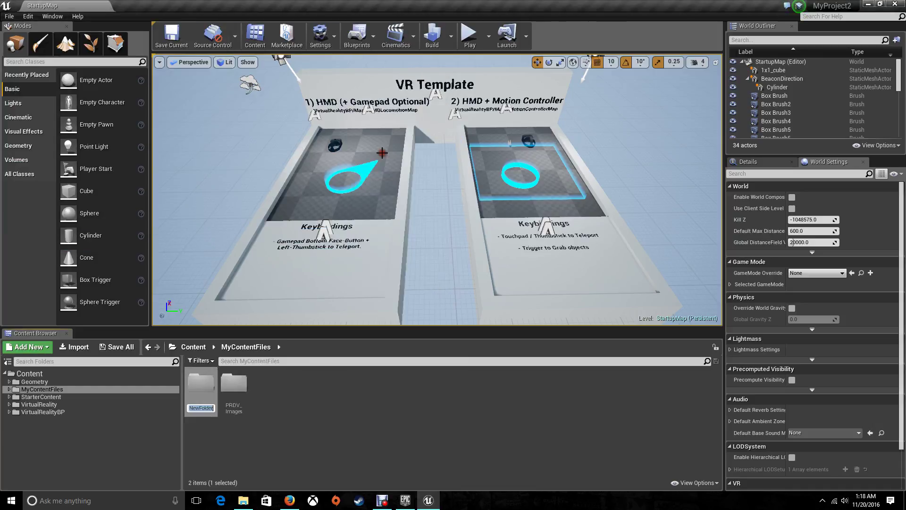
type("PRDV_Blu")
type("ePrints")
key("Return")
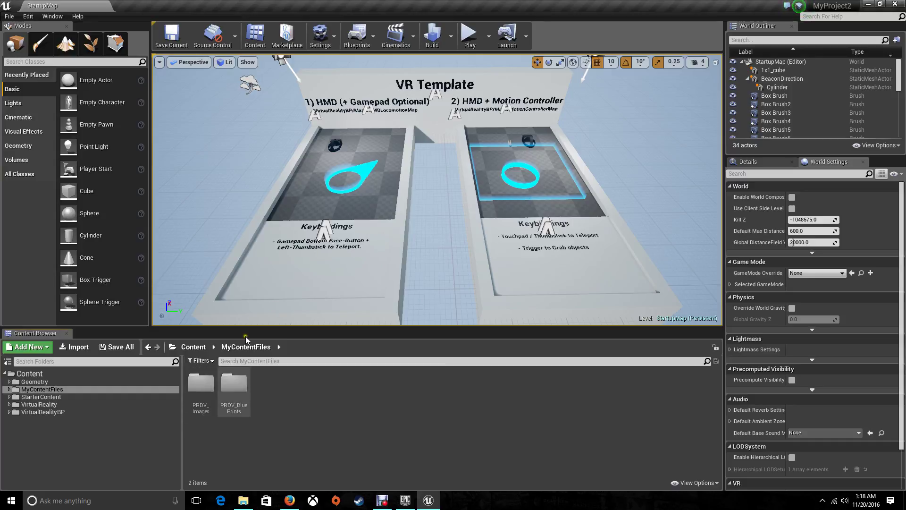
Import all 11 images from Pictures\PROJECTIMAGES into PRDV_Images
left_click(202, 387)
double_click(203, 387)
right_click(340, 423)
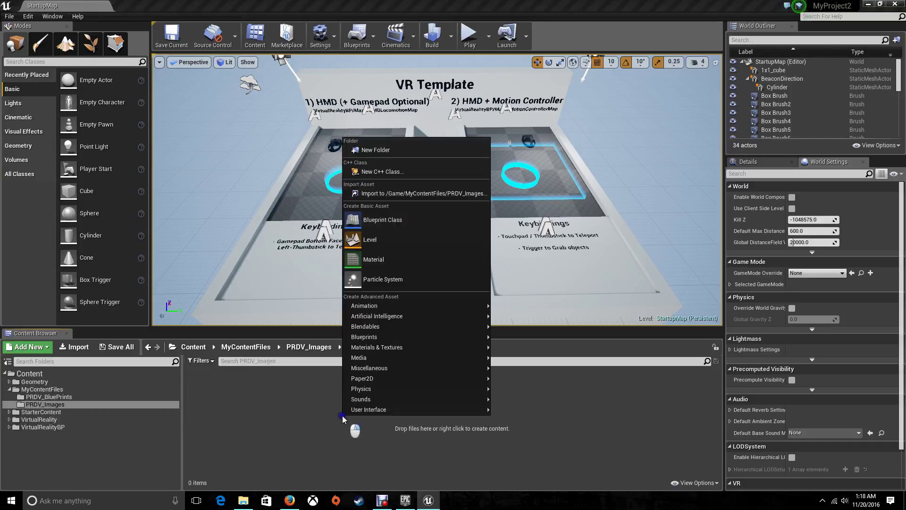
left_click(431, 194)
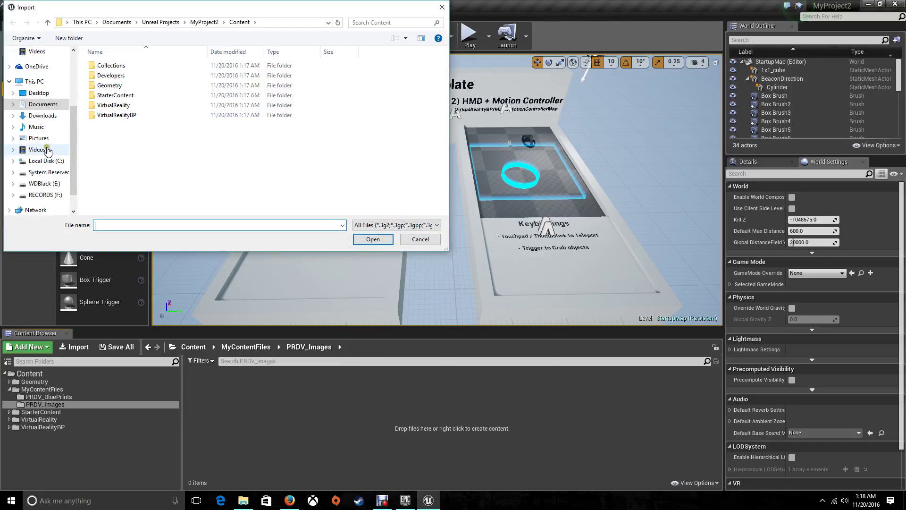
left_click(39, 138)
double_click(230, 76)
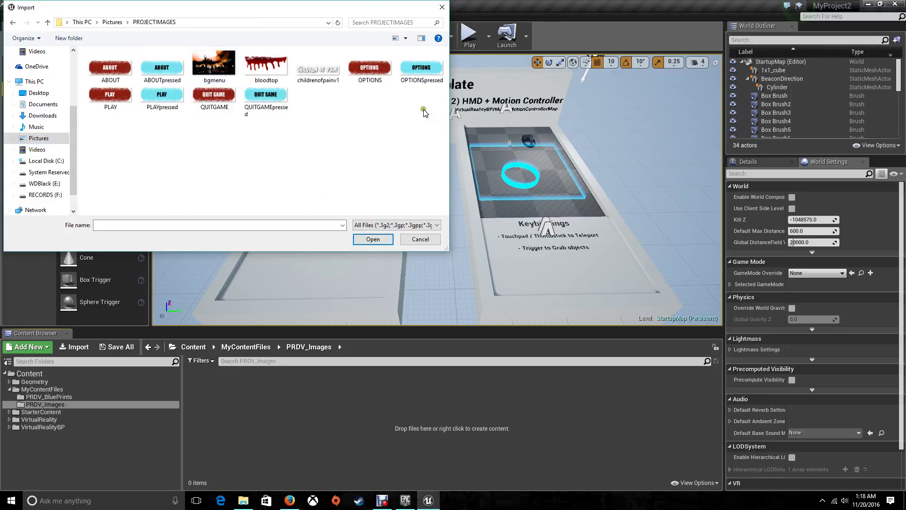
left_click_drag(436, 116, 232, 215)
left_click(231, 215)
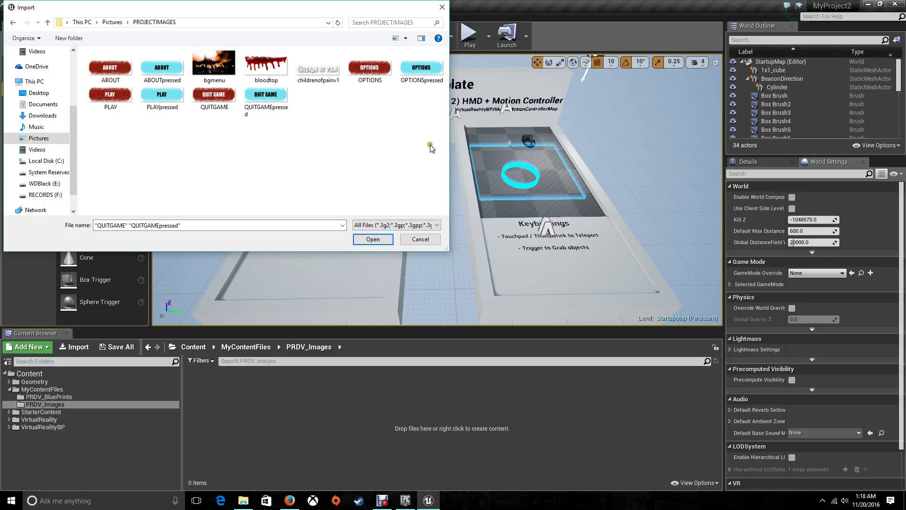
key("ctrl+a")
left_click(372, 239)
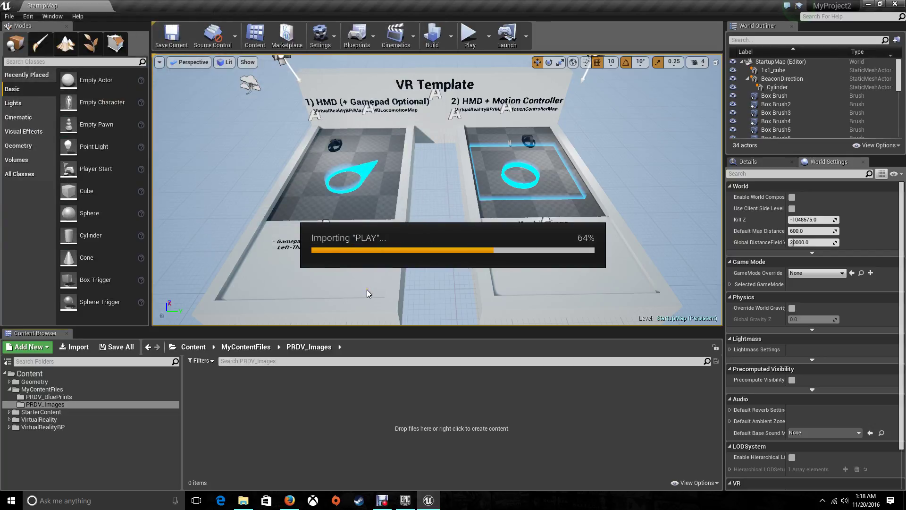
left_click(223, 421)
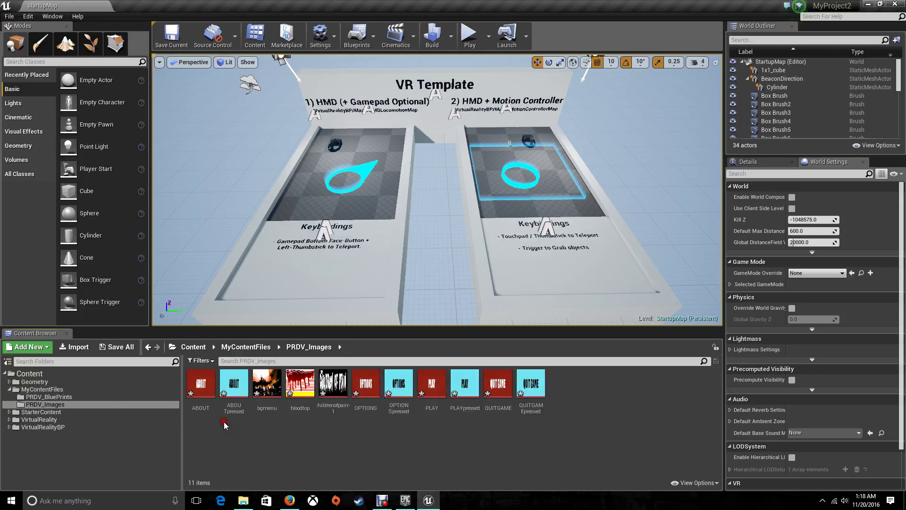
Create a new level asset named PRDV_MainLevel in MyContentFiles
left_click(56, 390)
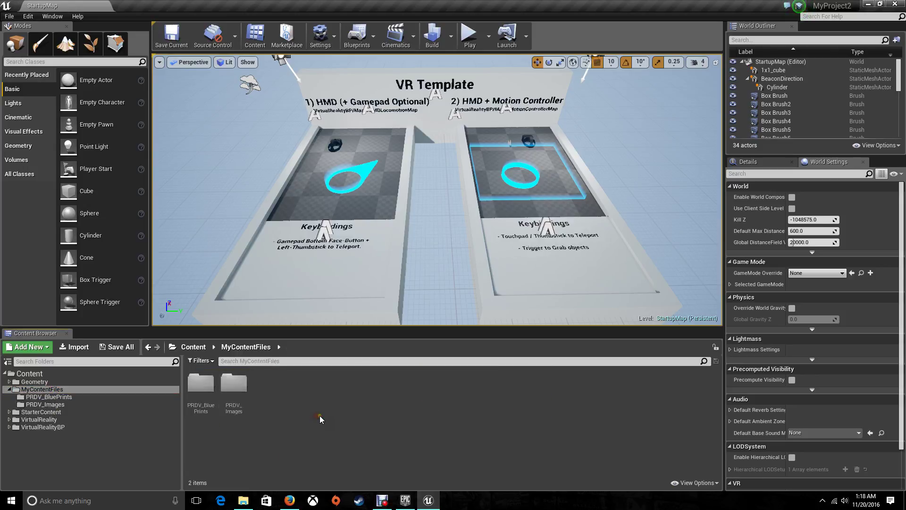
right_click_drag(426, 207, 329, 454)
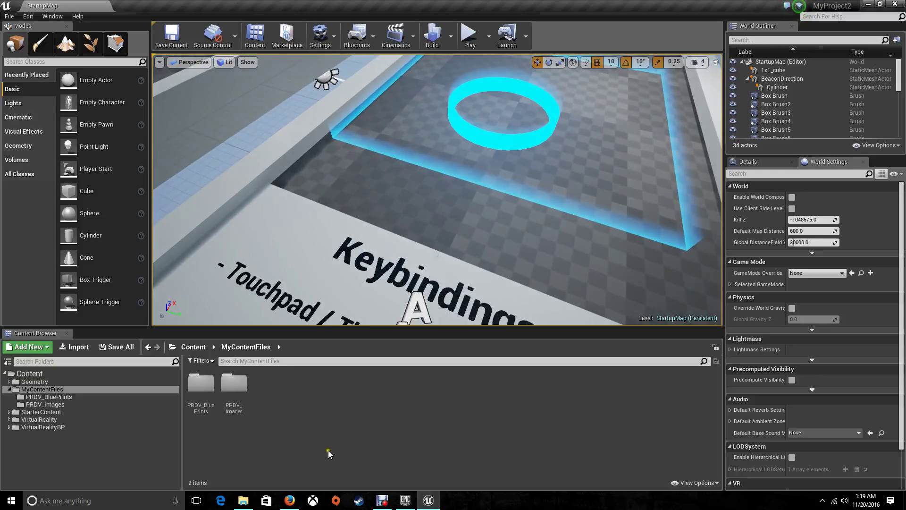
right_click(329, 454)
left_click(363, 247)
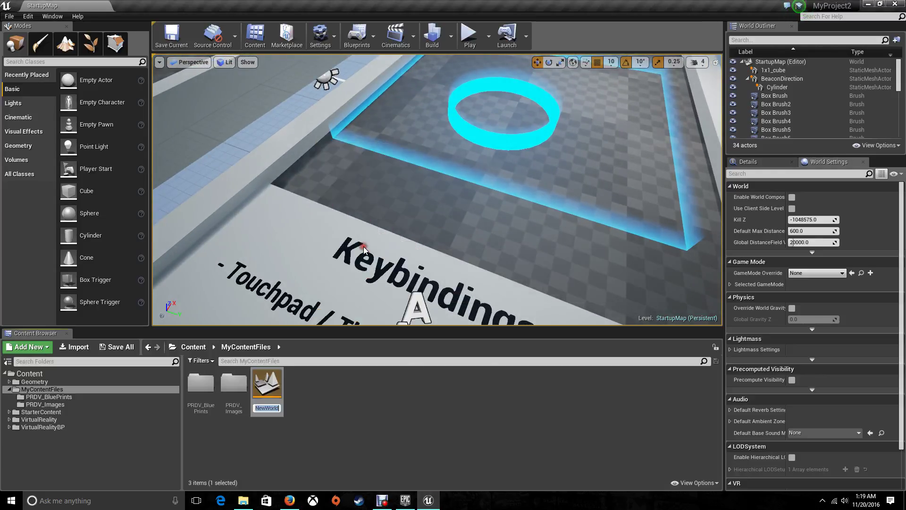
type("PRDV_M")
type("ainLevel")
key("Return")
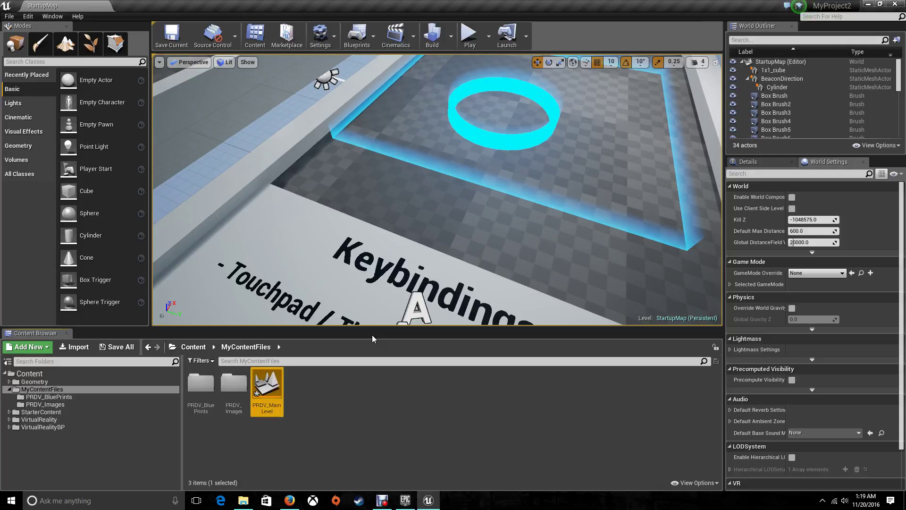
left_click(346, 414)
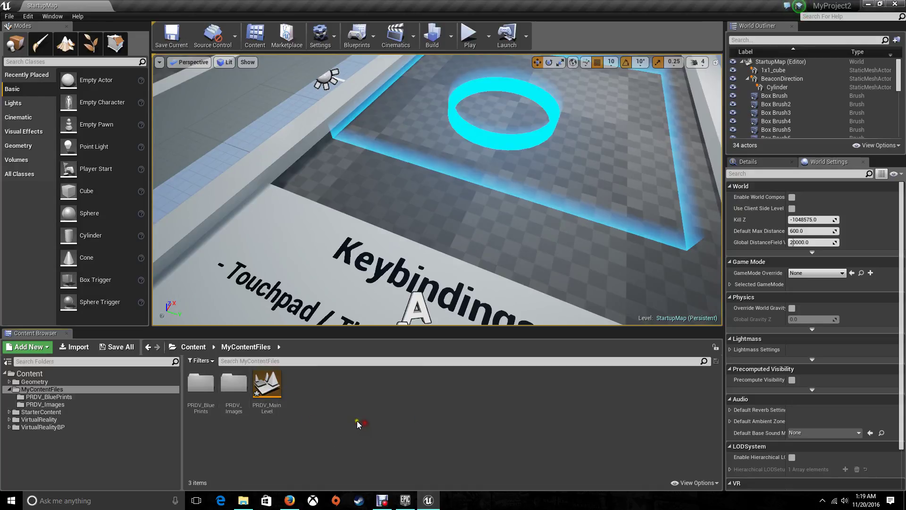
In PRDV_BluePrints, create a GameMode-based Blueprint class named PRDV_GameMODE
double_click(205, 386)
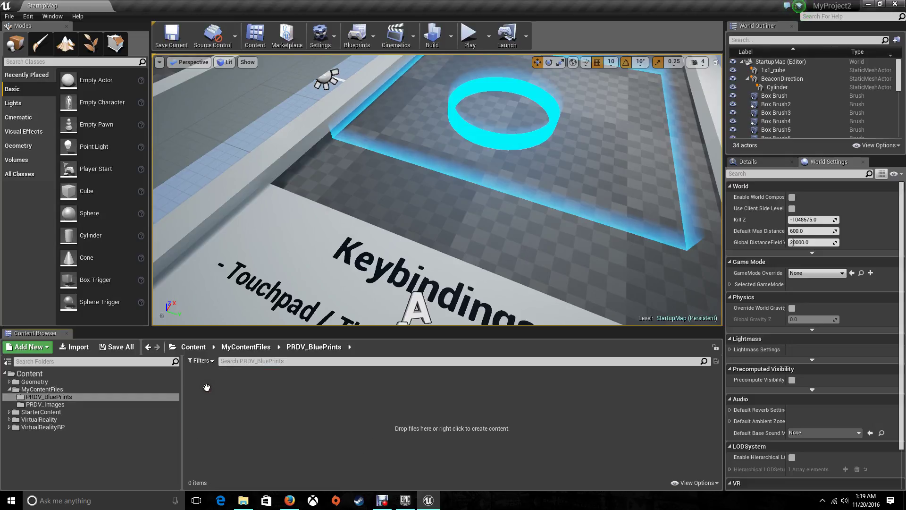
right_click(258, 400)
left_click(295, 203)
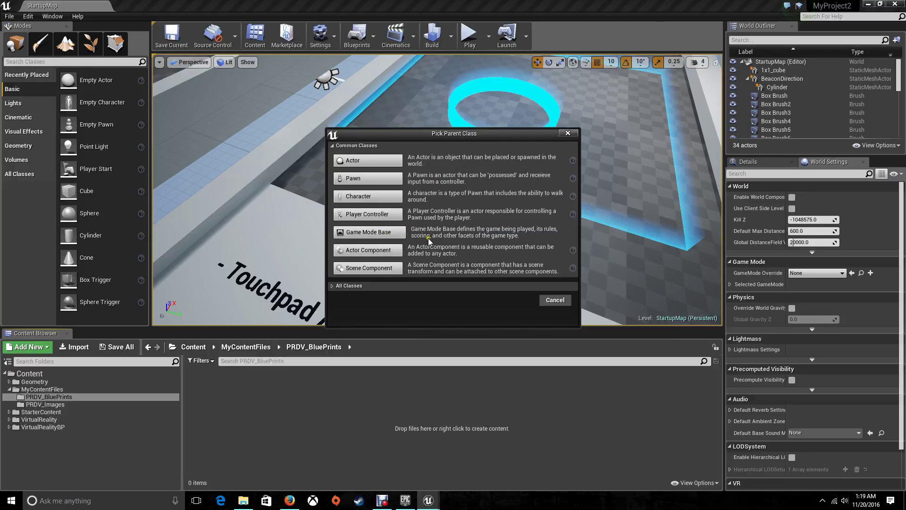
left_click(334, 285)
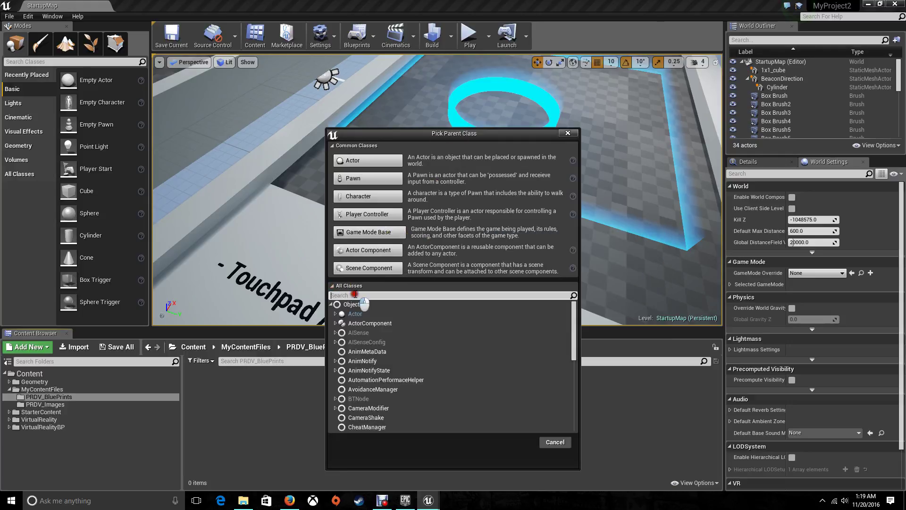
left_click(354, 294)
type("Game")
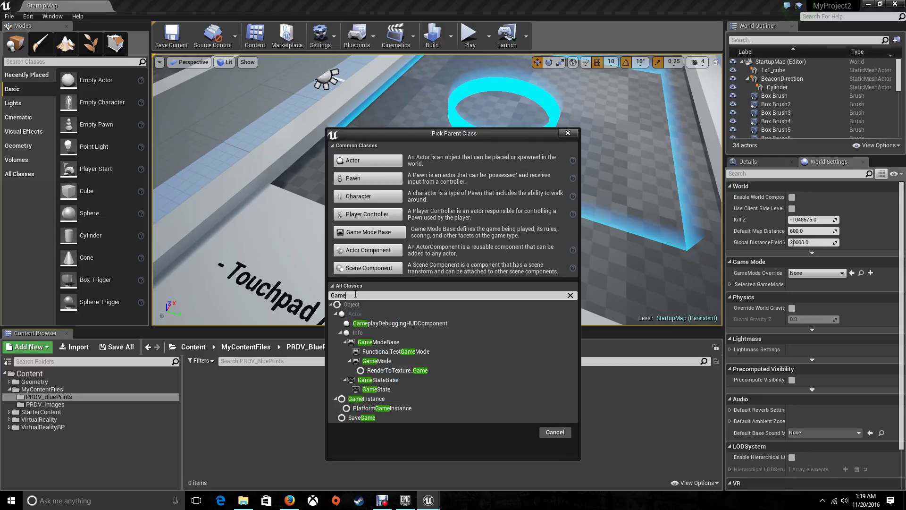
type("mode")
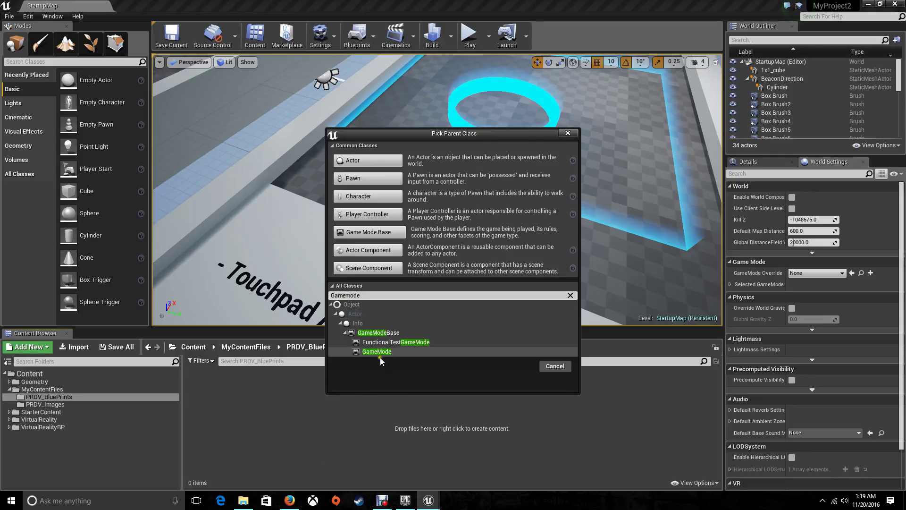
left_click(383, 353)
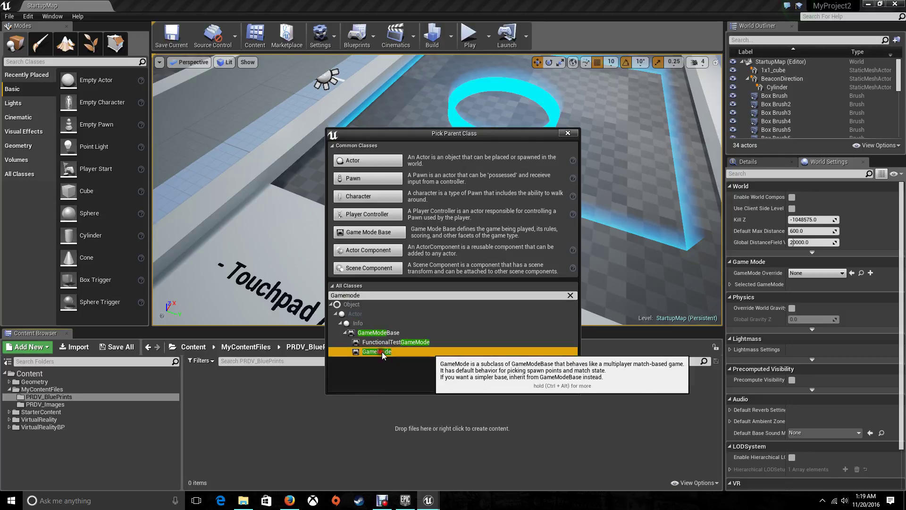
left_click(513, 367)
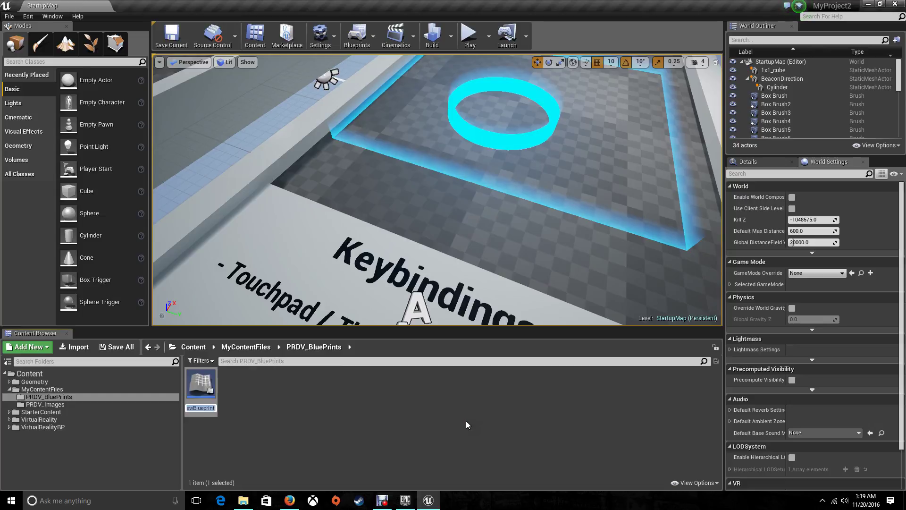
type("PRDV_")
type("GameMODE")
Confirm PRDV_GameMODE and create a Player Controller Blueprint named PRDV_MouseControl
key("Return")
right_click(290, 414)
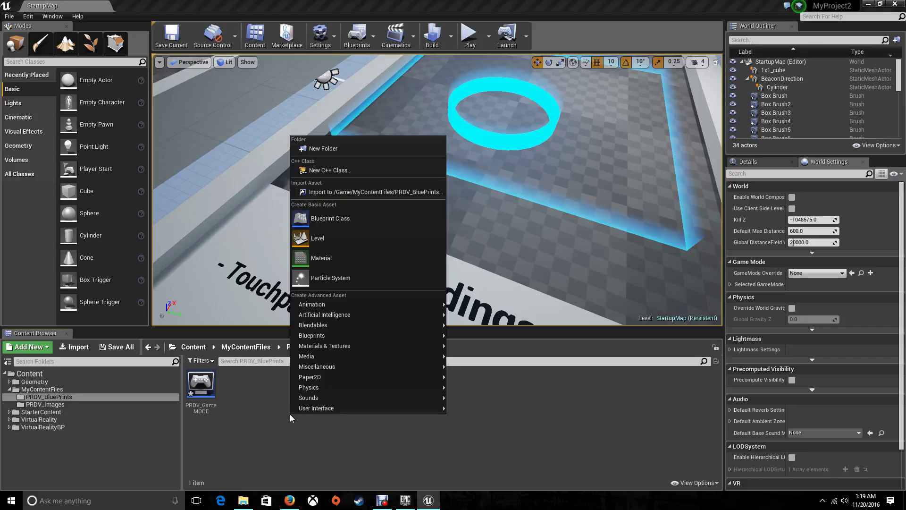
left_click(351, 223)
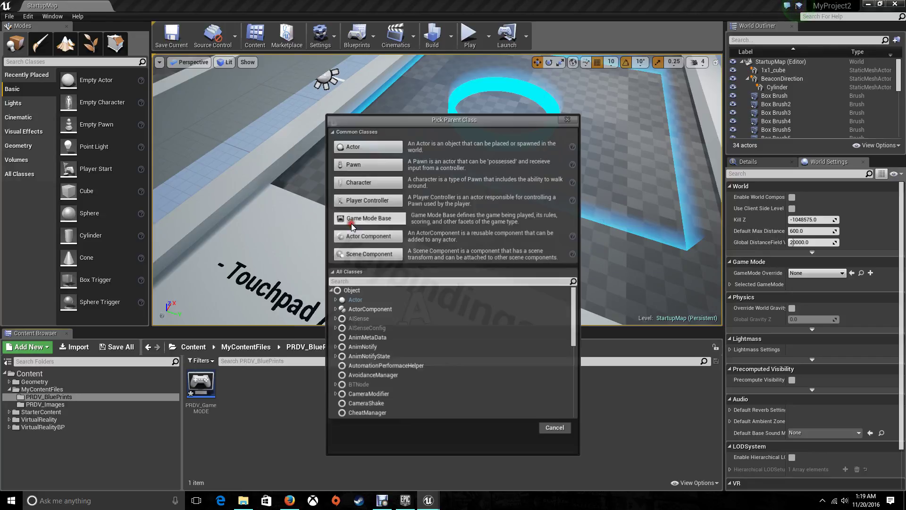
left_click(369, 200)
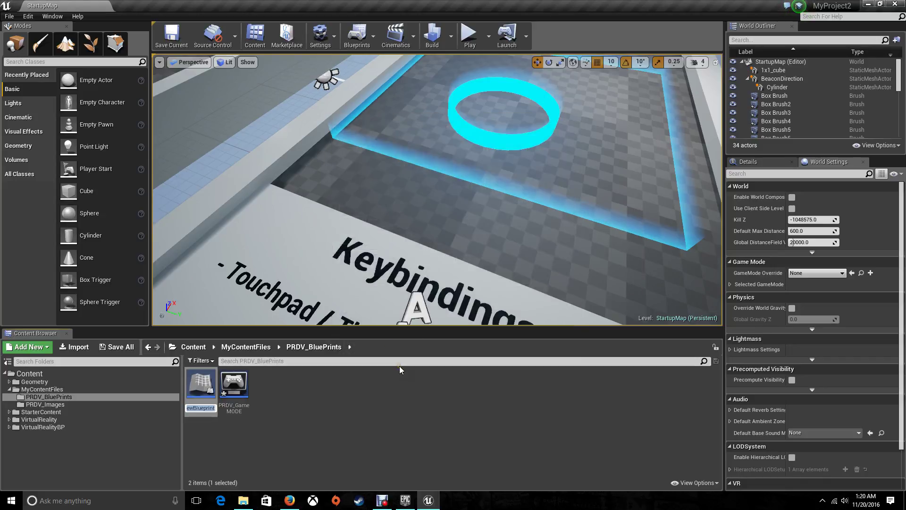
type("PRDV_M")
type("ouseControl")
key("Return")
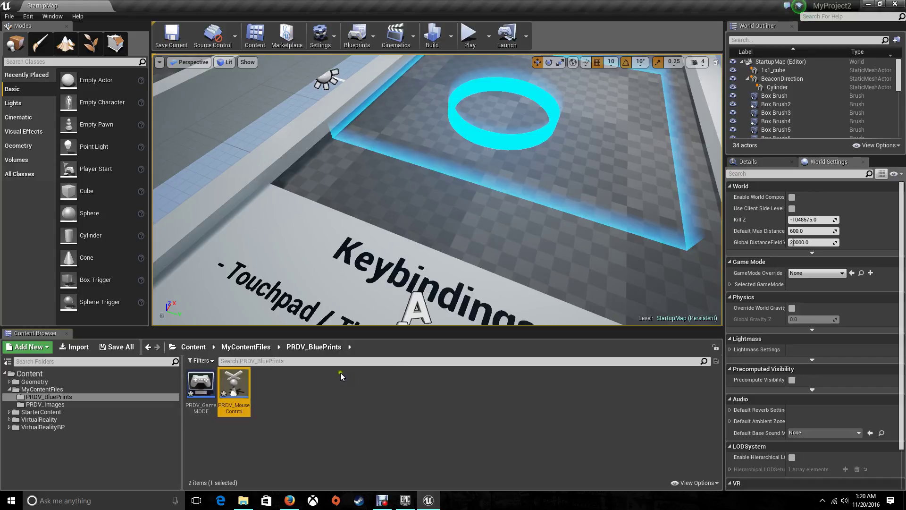
left_click(315, 395)
Create a Widget Blueprint named PRDV_MainWidget in PRDV_BluePrints
right_click(314, 393)
mouse_move(331, 390)
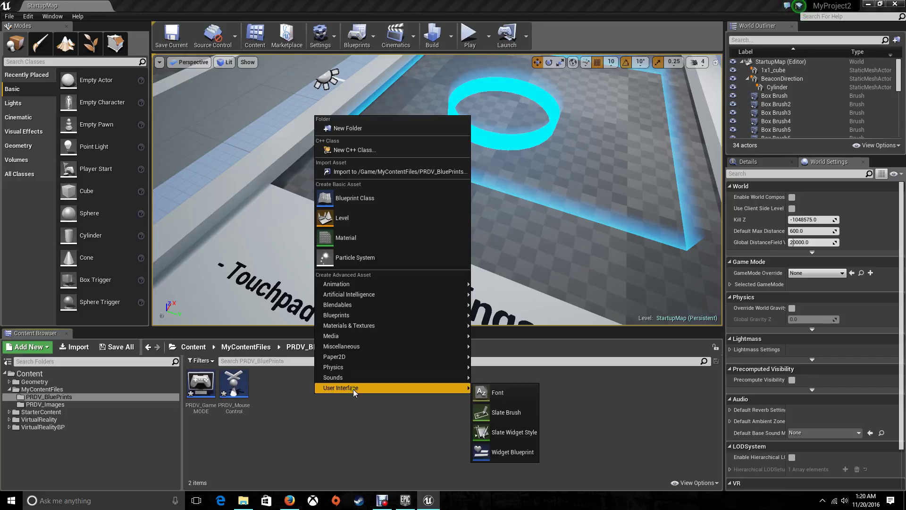
left_click(494, 452)
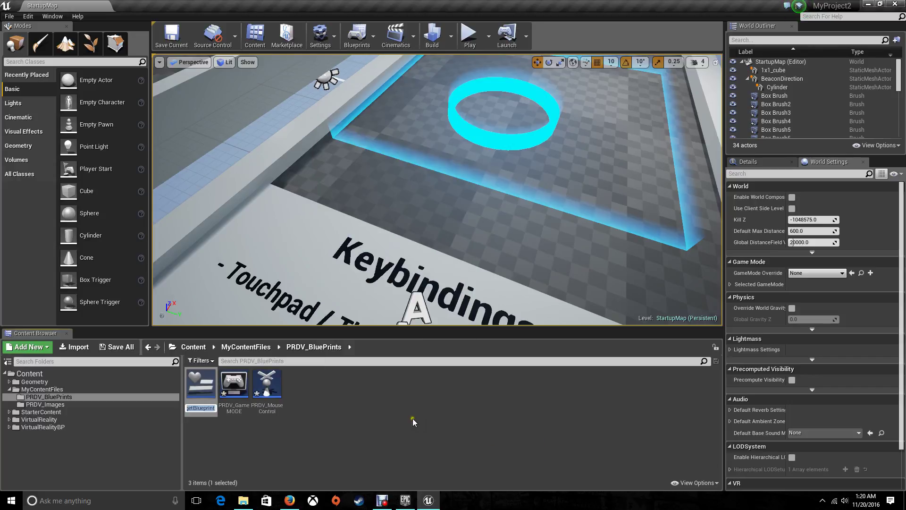
type("PRDV_")
type("Main")
type("Widget")
key("Return")
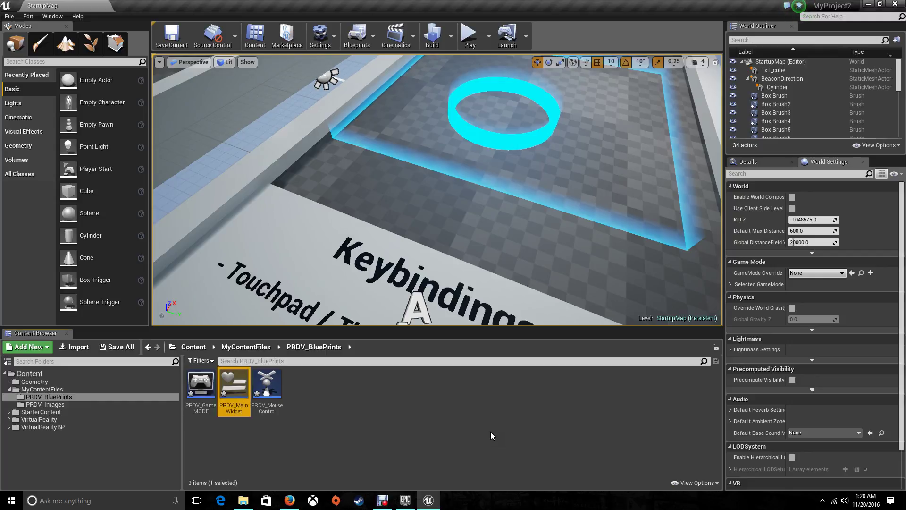
left_click(392, 404)
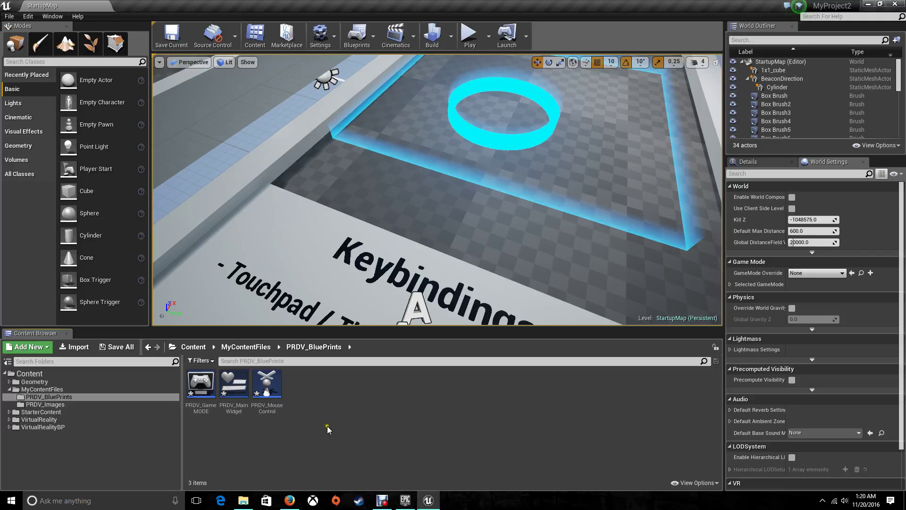
left_click(286, 418)
Enable Show Mouse Cursor, click, mouse-over and touch-over events in PRDV_MouseControl, compile, and close it
double_click(267, 390)
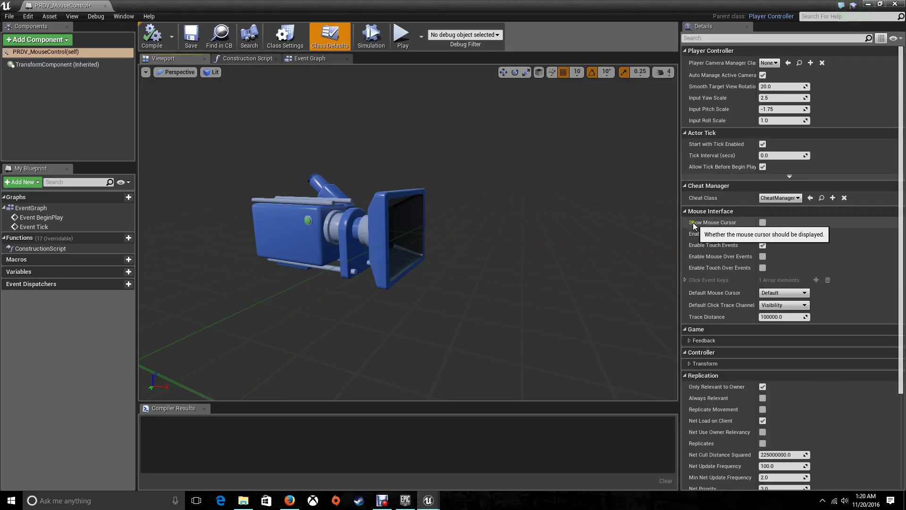
left_click(763, 222)
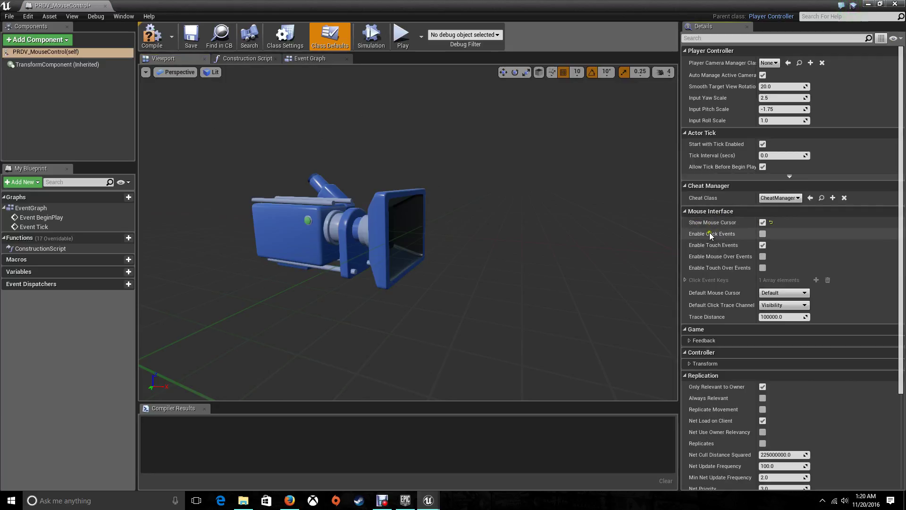
left_click(763, 234)
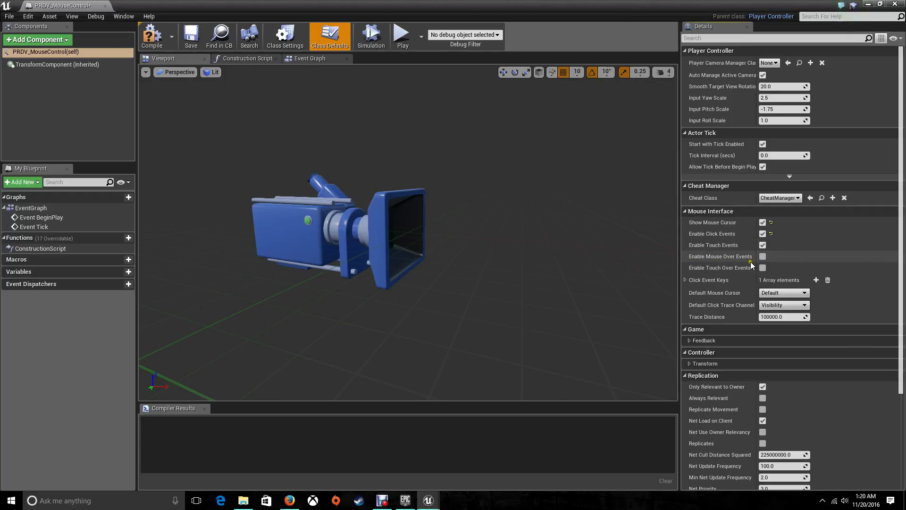
left_click(763, 268)
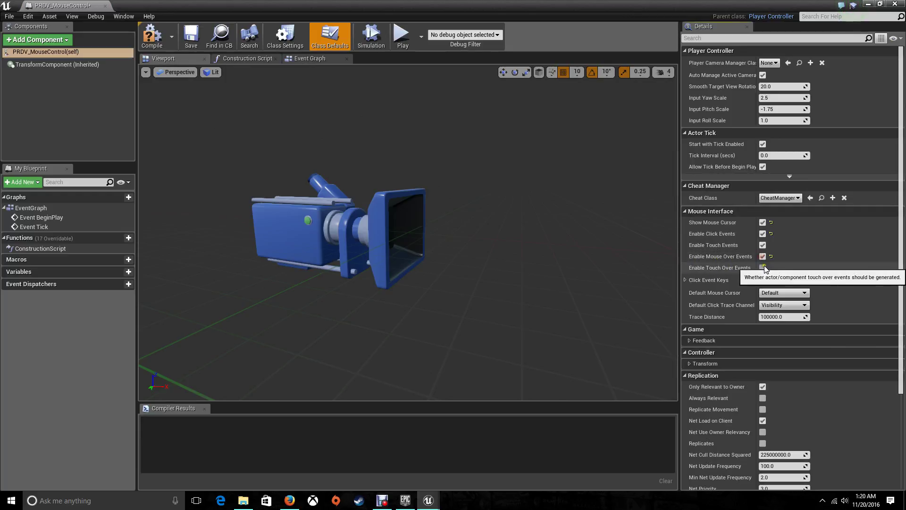
left_click(762, 256)
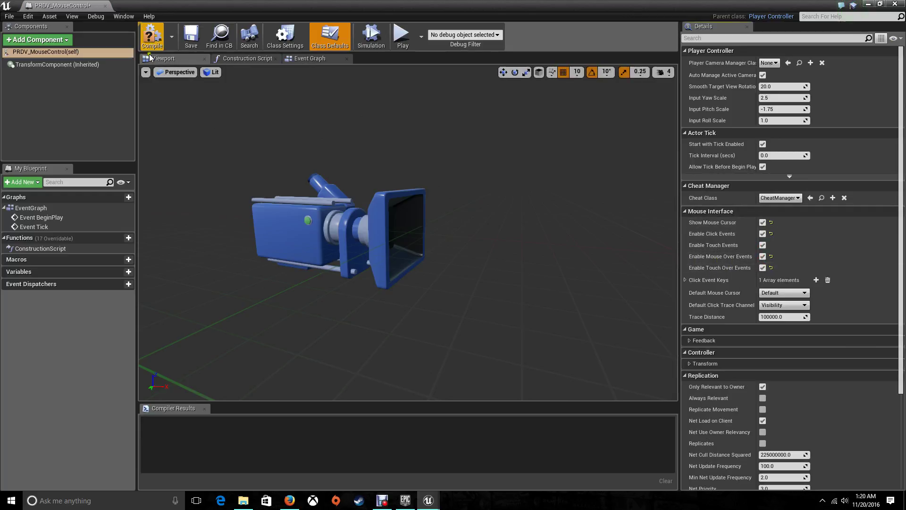
left_click(184, 49)
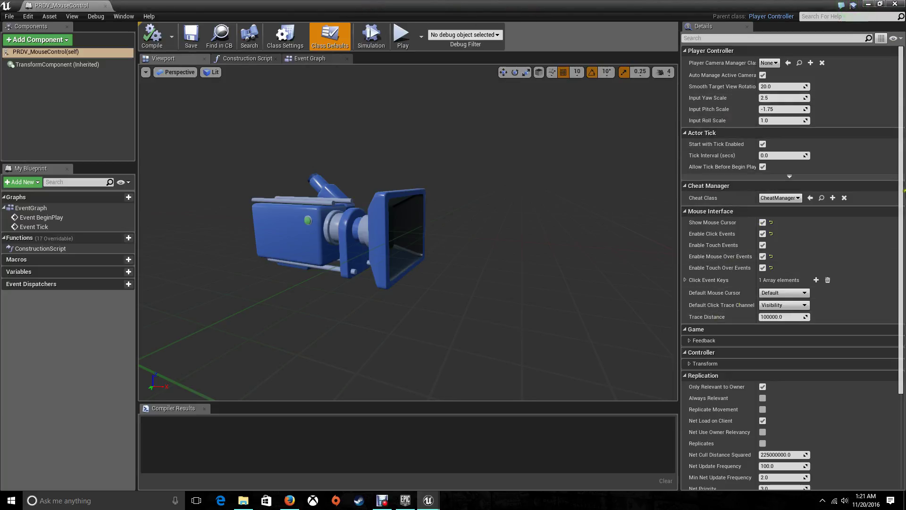
left_click(894, 5)
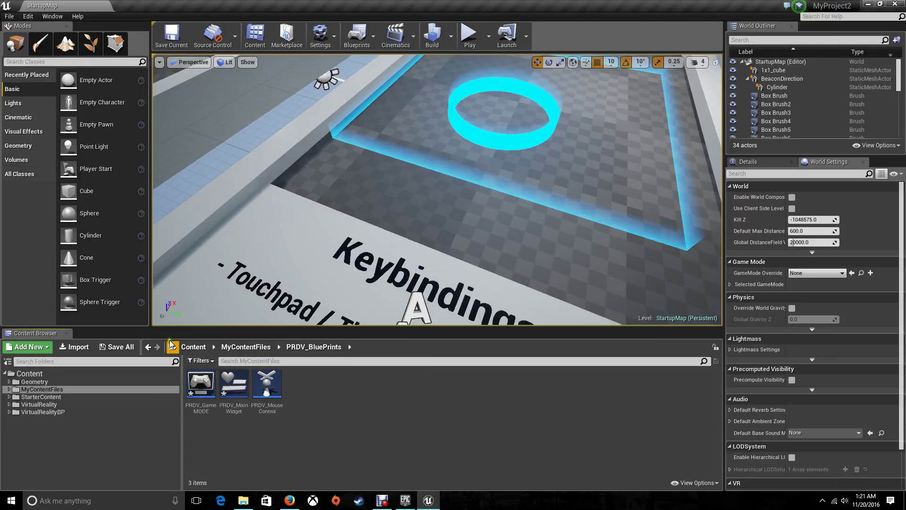
In PRDV_GameMODE's Event Graph, delete Event Tick and drag a connection from BeginPlay
double_click(202, 397)
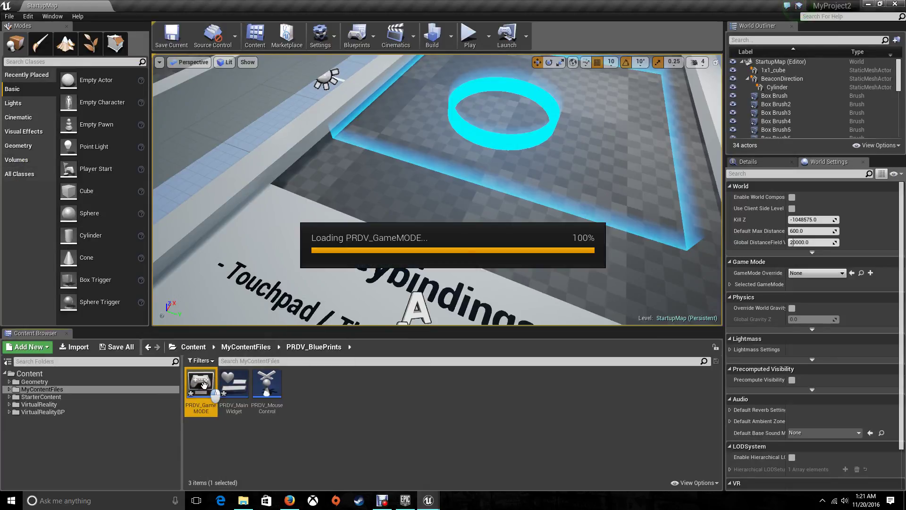
left_click(309, 58)
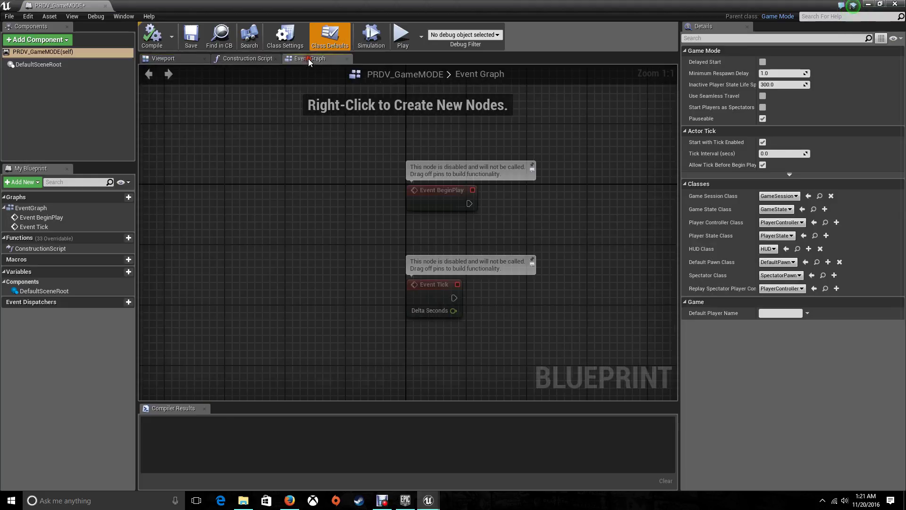
left_click_drag(550, 250, 369, 377)
key("Delete")
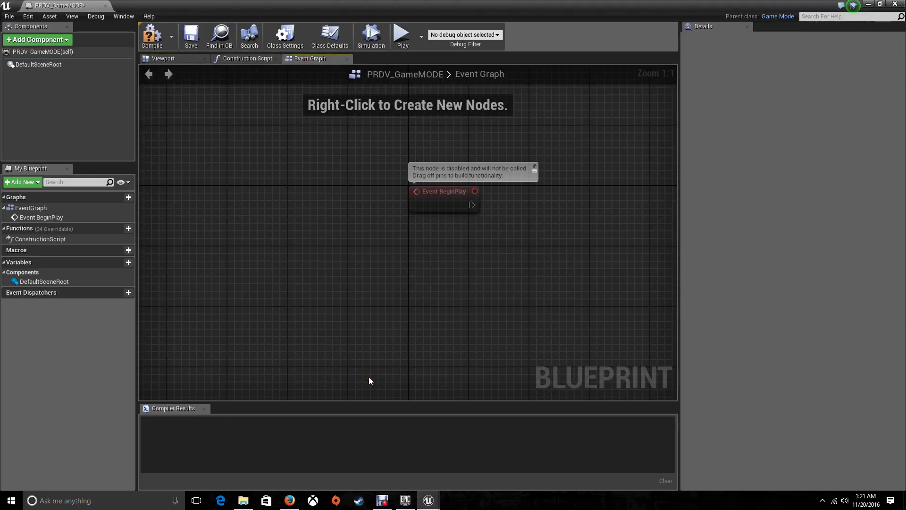
right_click_drag(417, 370, 366, 276)
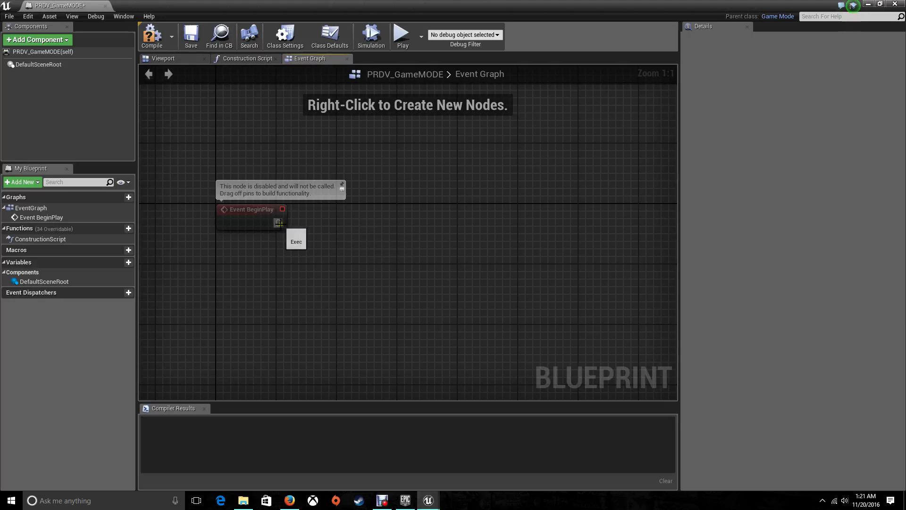
left_click_drag(279, 222, 353, 206)
Add a Create Widget node after BeginPlay with class PRDV_MainWidget
type("creat")
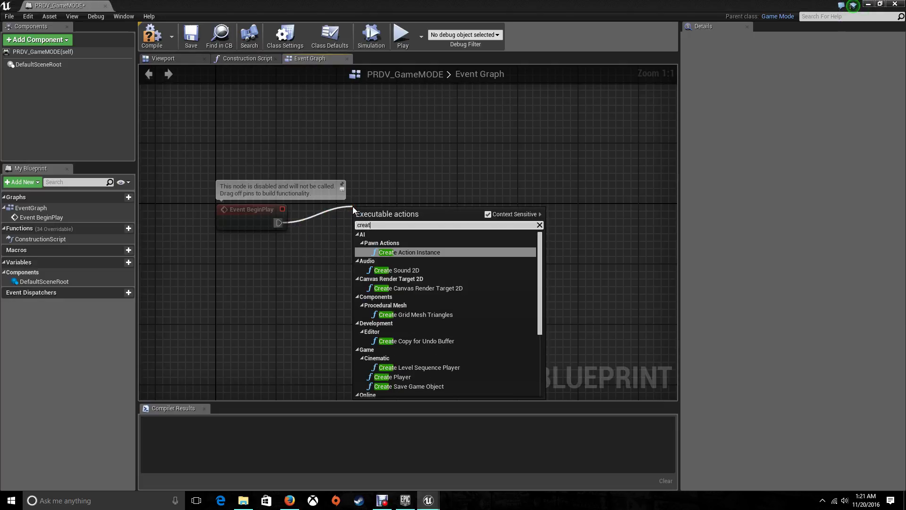
type("e widget")
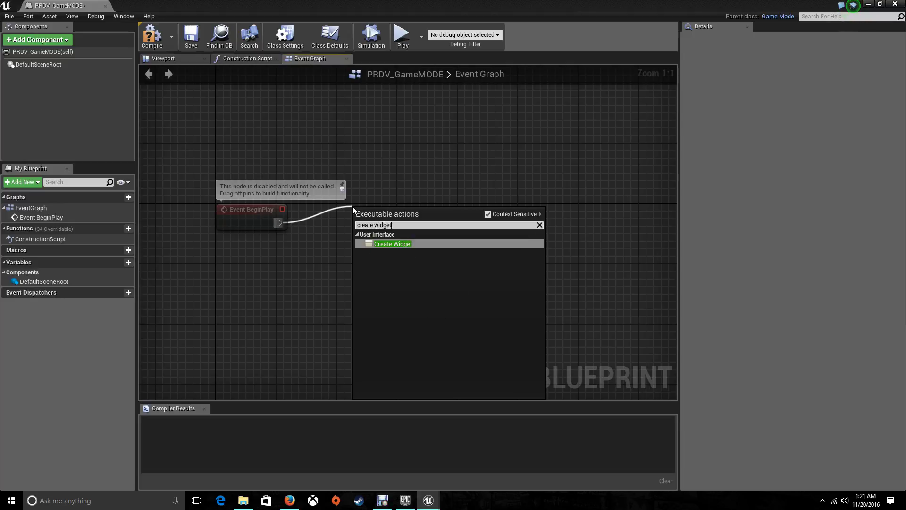
key("Return")
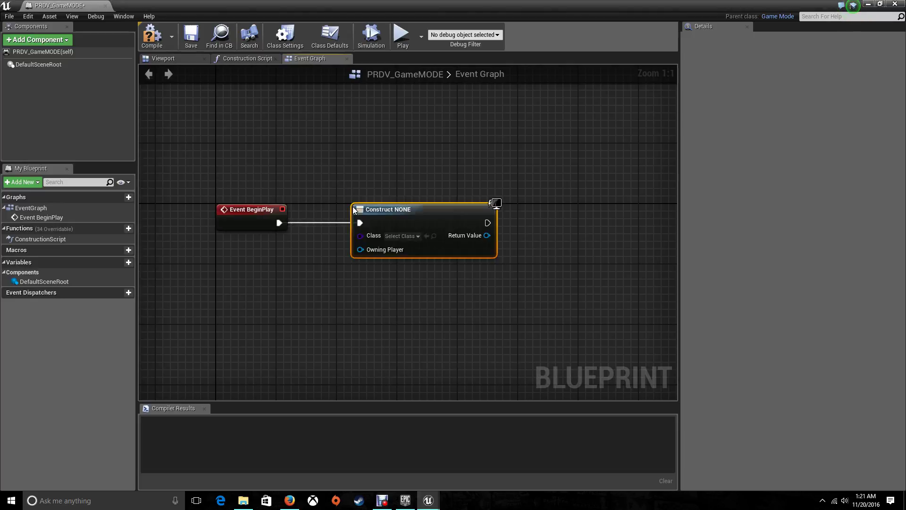
left_click(401, 236)
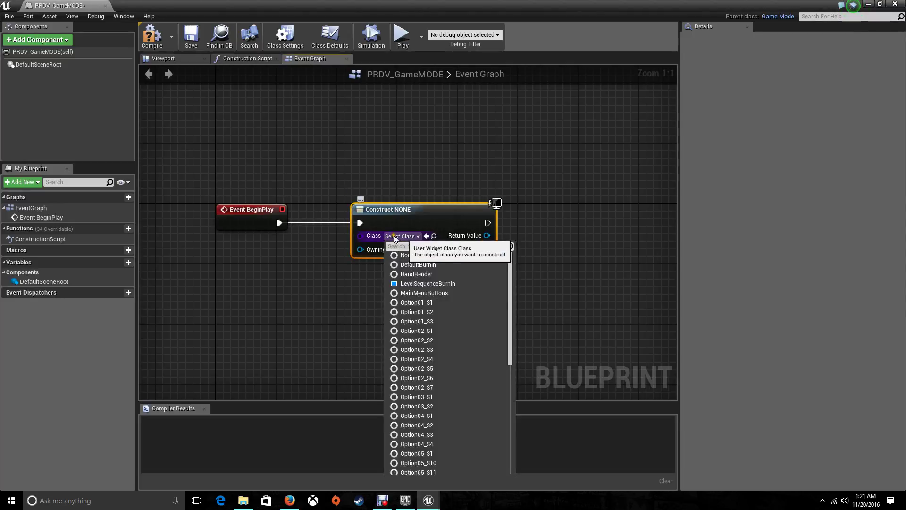
type("PRDV")
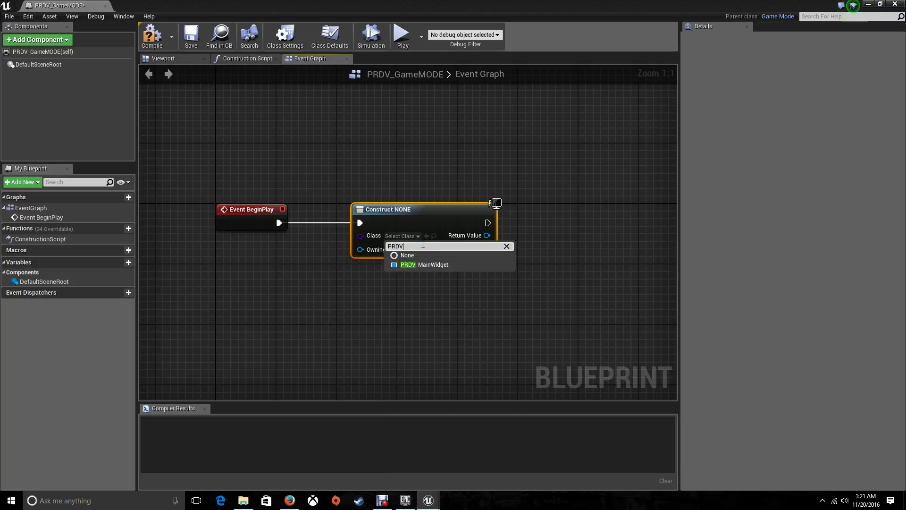
left_click(438, 265)
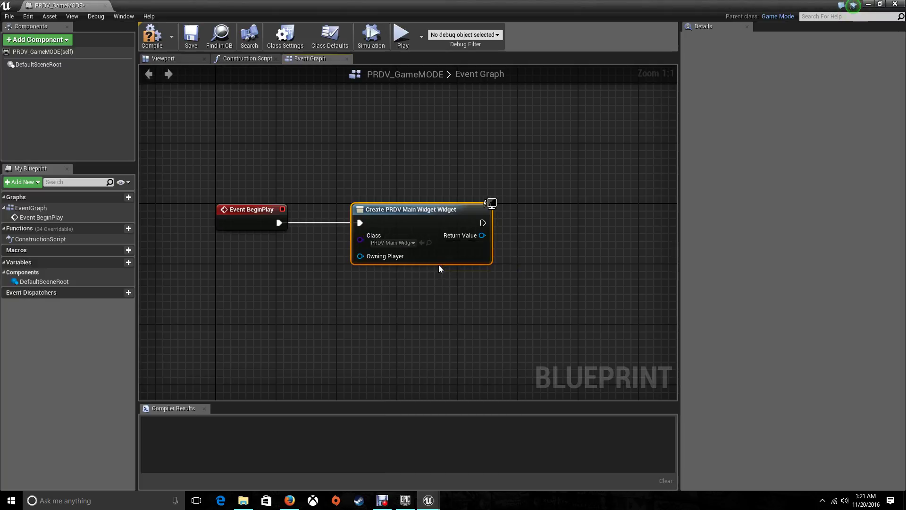
Feed the created widget into a new Add to Viewport node
left_click_drag(481, 235, 531, 233)
type("add")
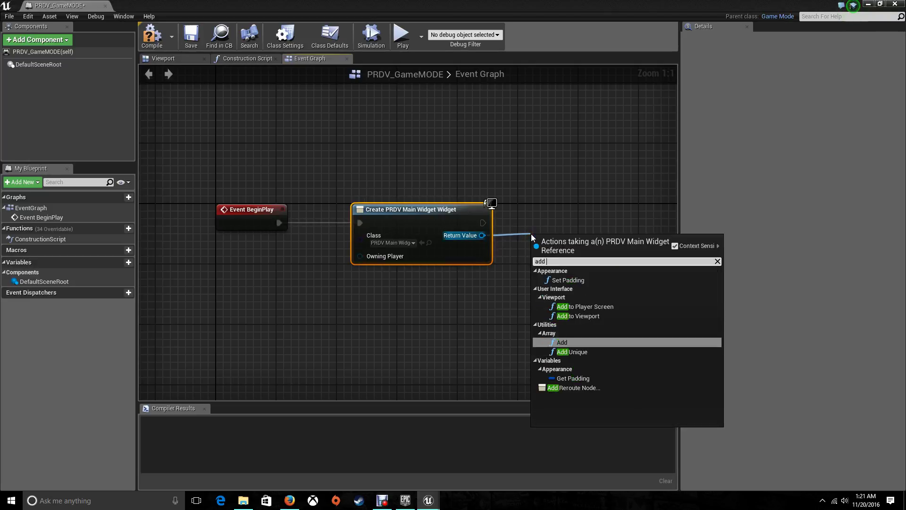
type(" to vi")
key("Return")
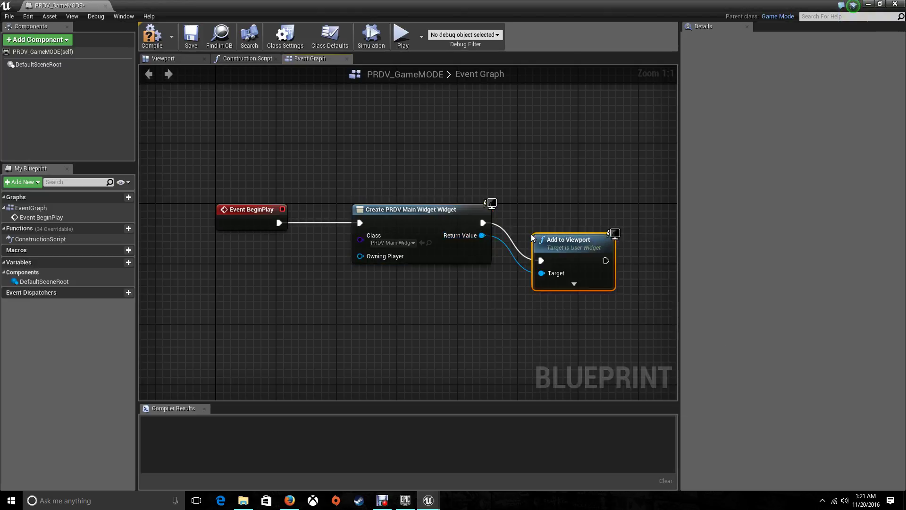
left_click_drag(583, 243, 612, 125)
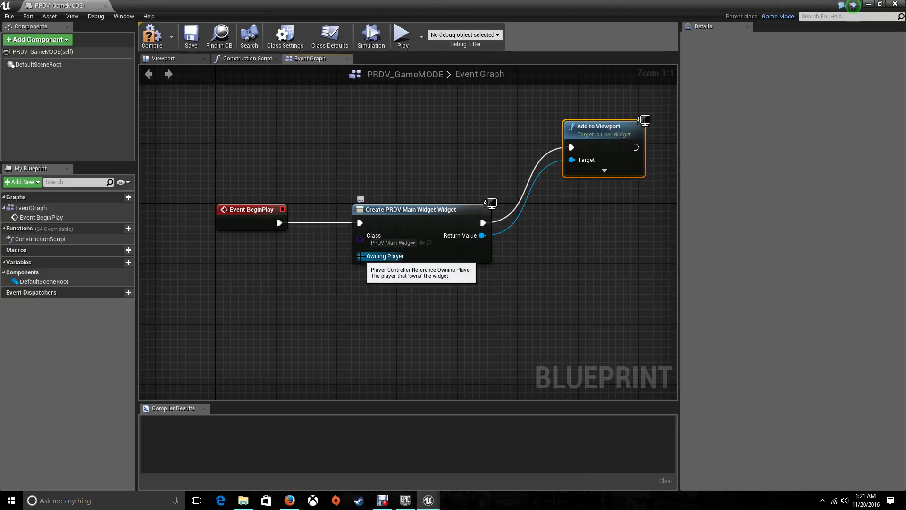
Wire a Get Player Controller node into the widget's Owning Player input
left_click_drag(360, 255, 290, 286)
type("get player")
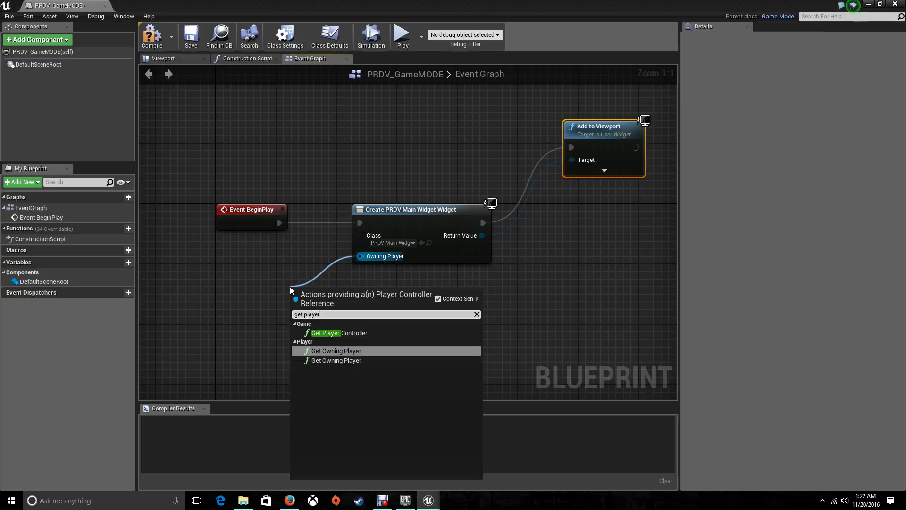
type(" control")
key("Return")
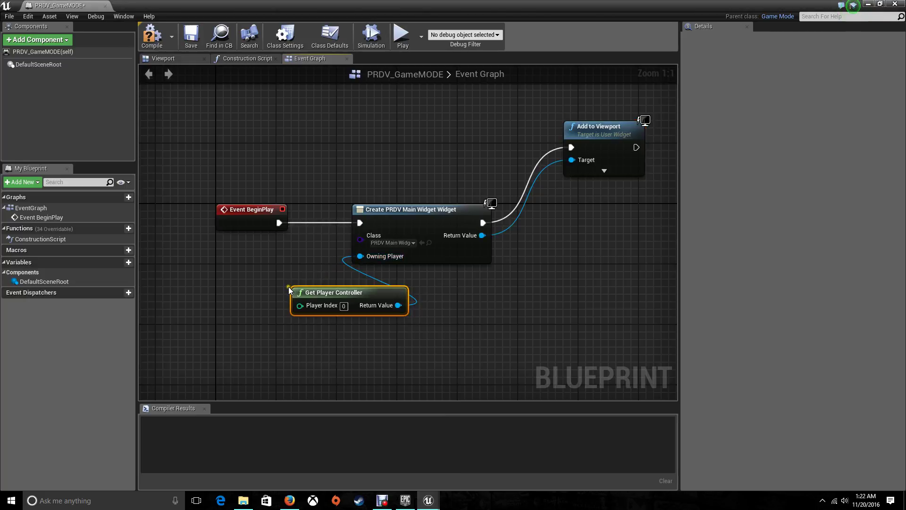
left_click_drag(306, 291, 239, 307)
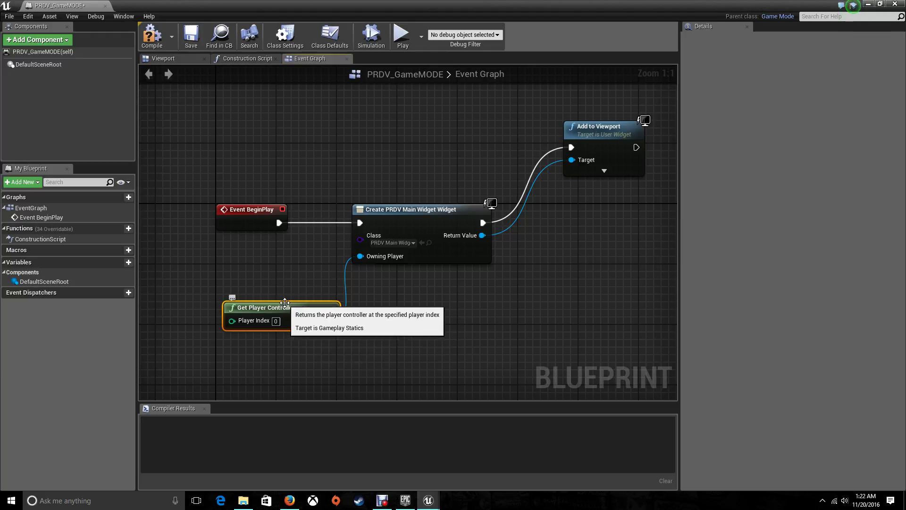
right_click_drag(580, 244, 478, 251)
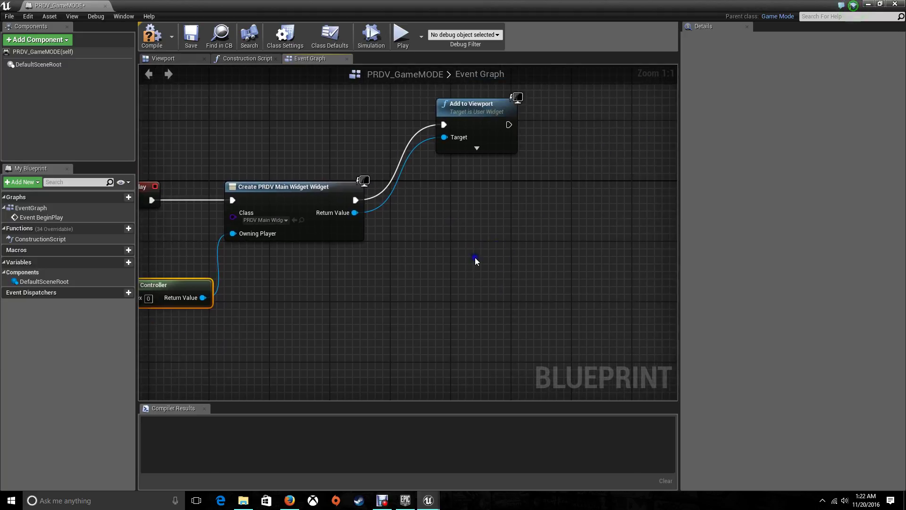
Run Set Input Mode Game And UI after Add to Viewport, focusing the widget, then compile
right_click(475, 261)
type("se")
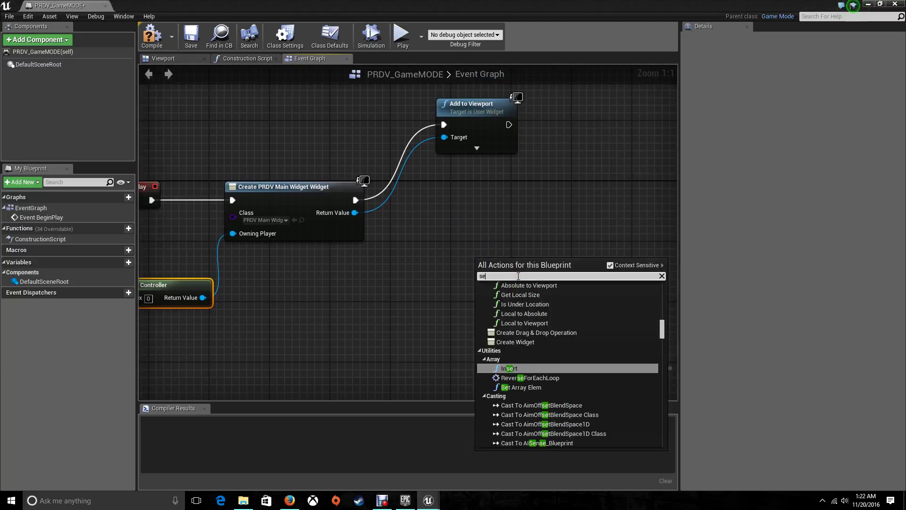
type("t input")
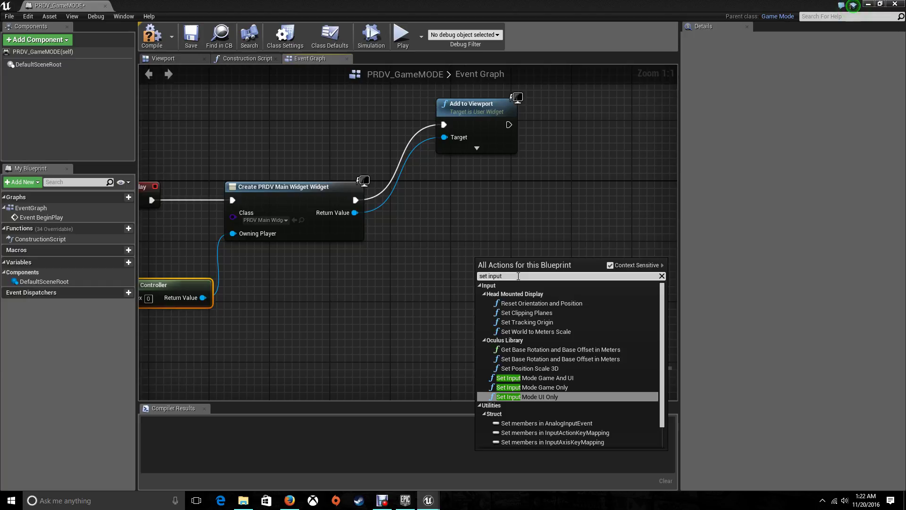
type(" mo")
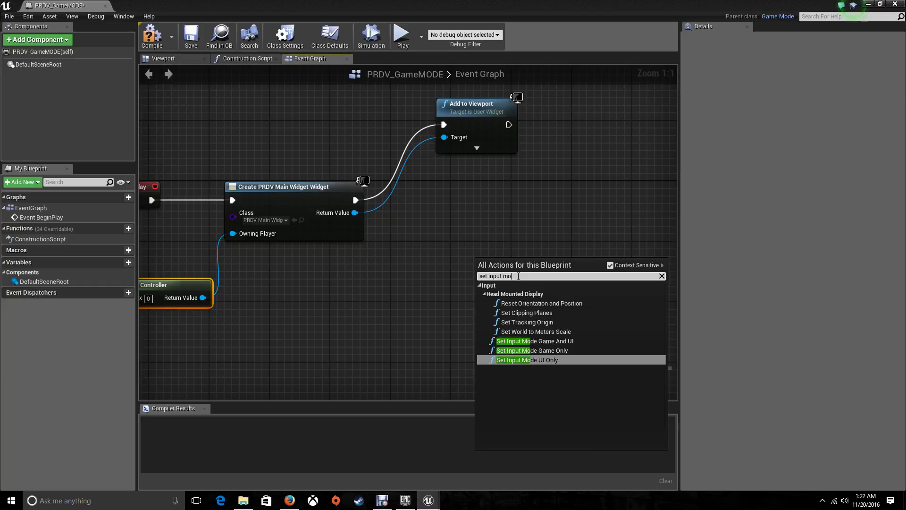
left_click(559, 340)
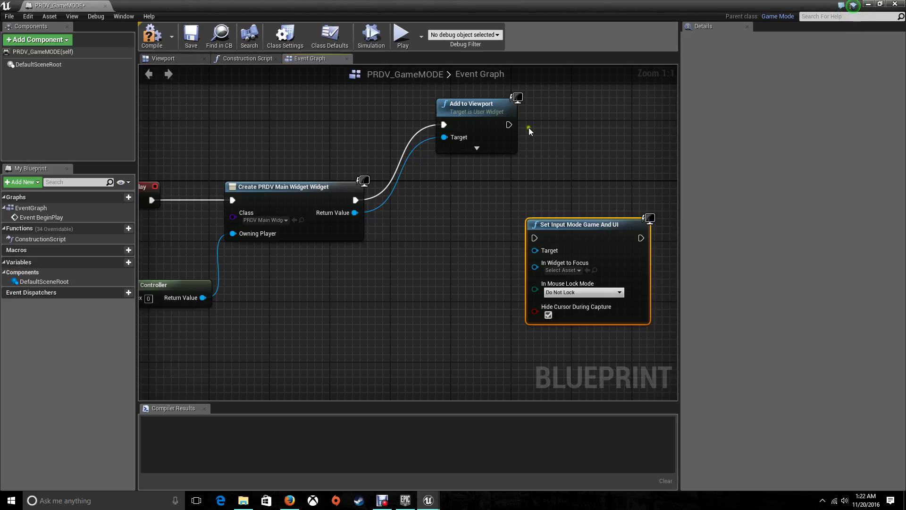
left_click_drag(509, 124, 201, 298)
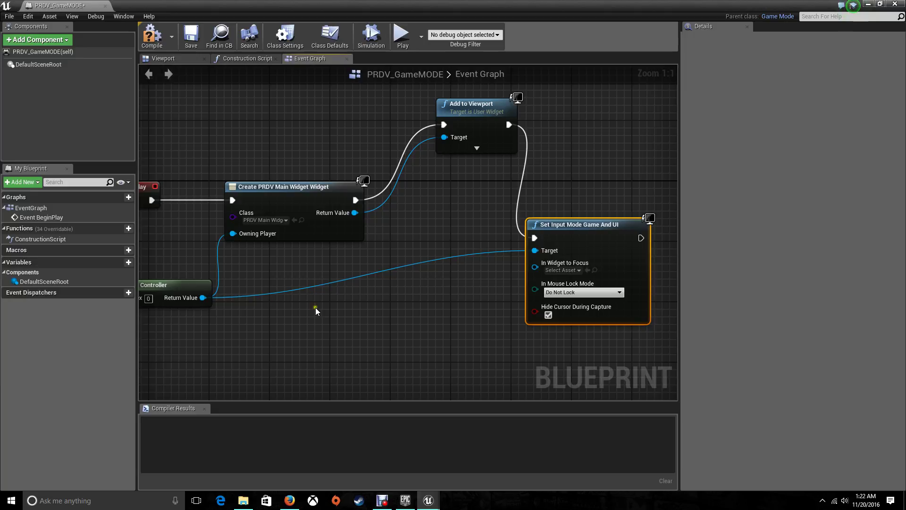
left_click_drag(535, 267, 356, 216)
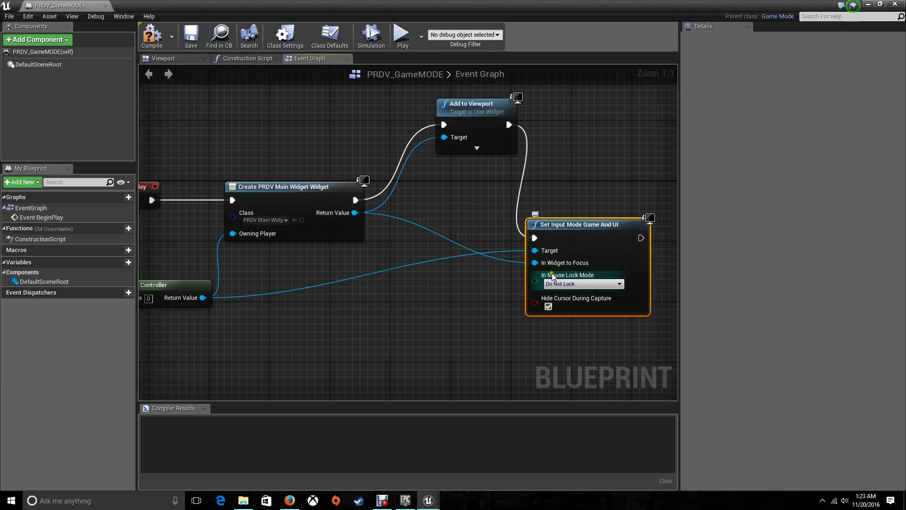
left_click(296, 191)
left_click(448, 316)
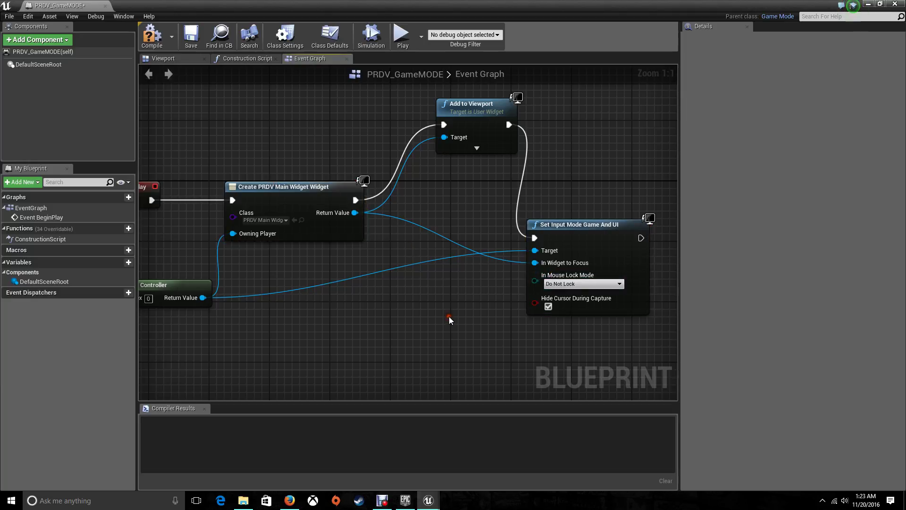
left_click(152, 35)
Save and close the PRDV_GameMODE blueprint, then save all levels and assets
left_click(192, 45)
left_click(894, 5)
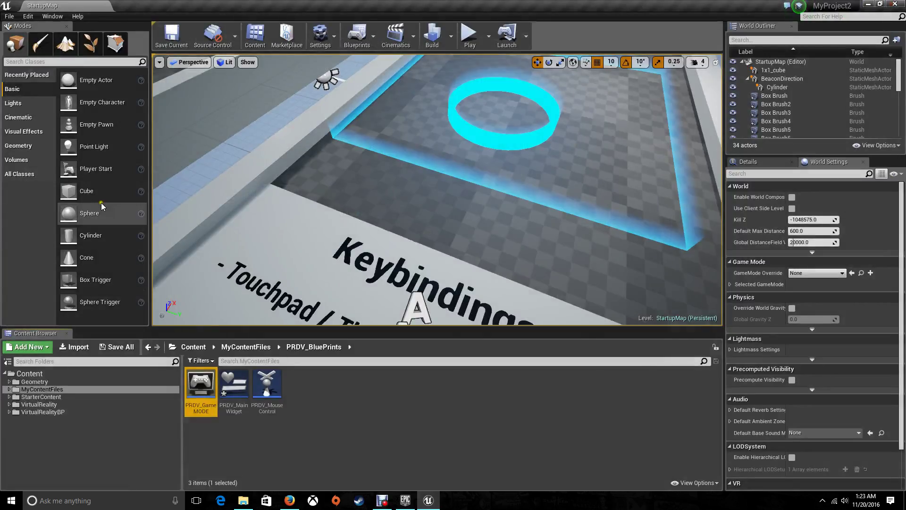
left_click(8, 17)
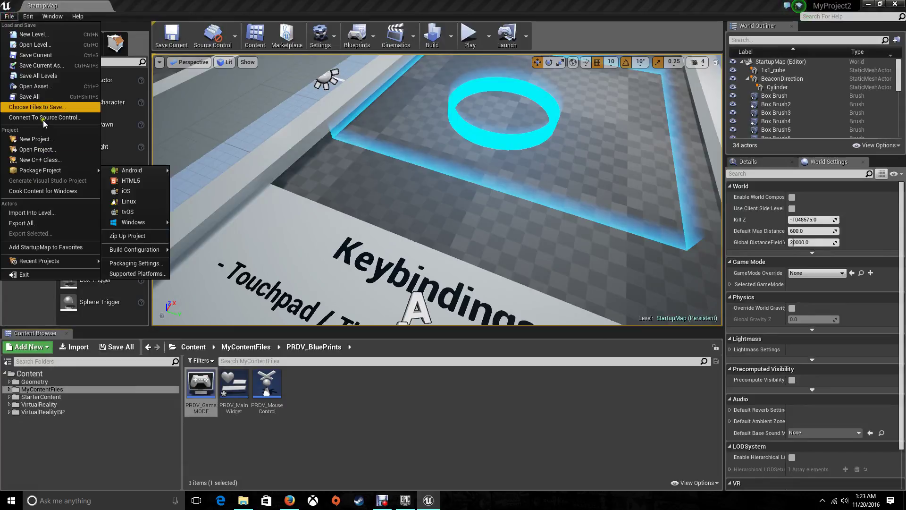
left_click(42, 97)
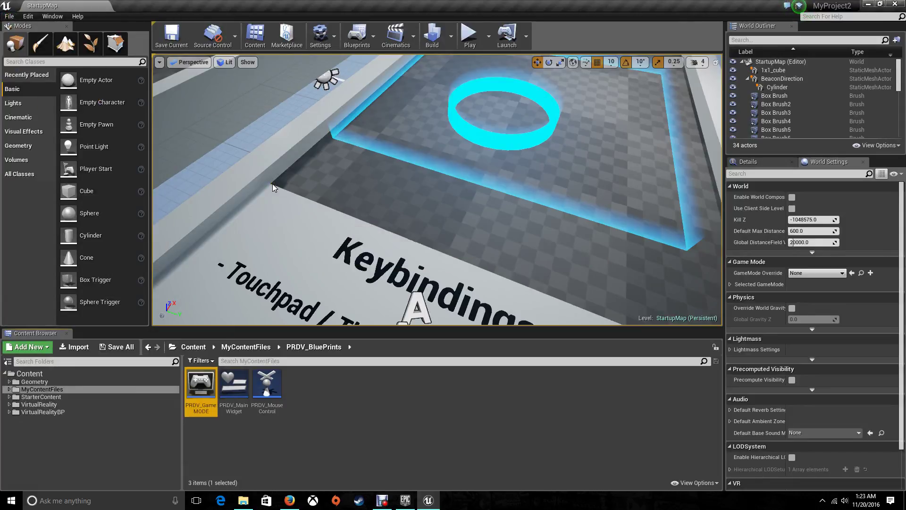
Select PRDV_MouseControl and PRDV_MainWidget in the PRDV_BluePrints folder
left_click(451, 394)
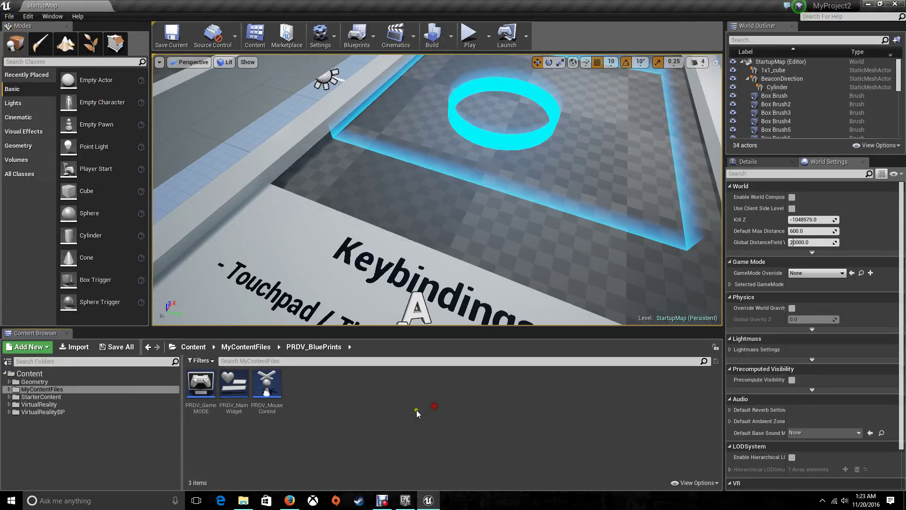
left_click(271, 394)
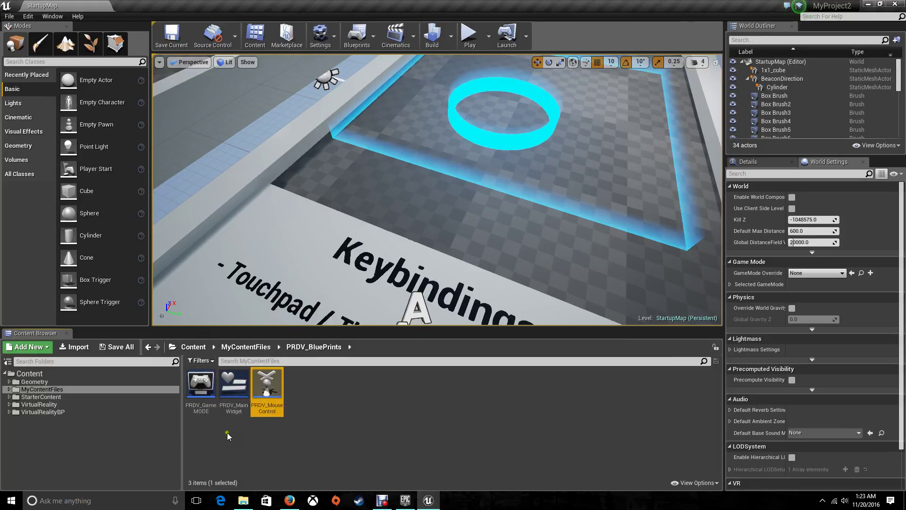
left_click(234, 388)
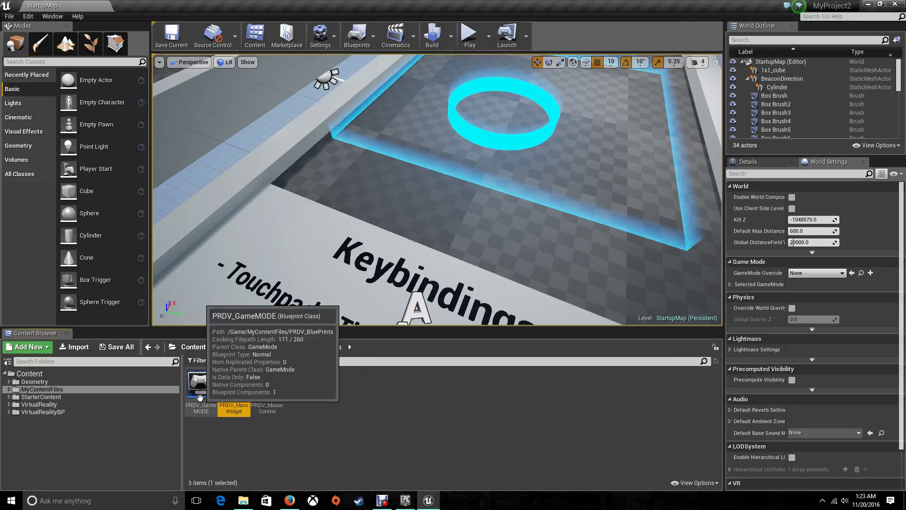
In StartupMap's World Settings, set GameMode Override to PRDV_GameMODE
left_click(420, 444)
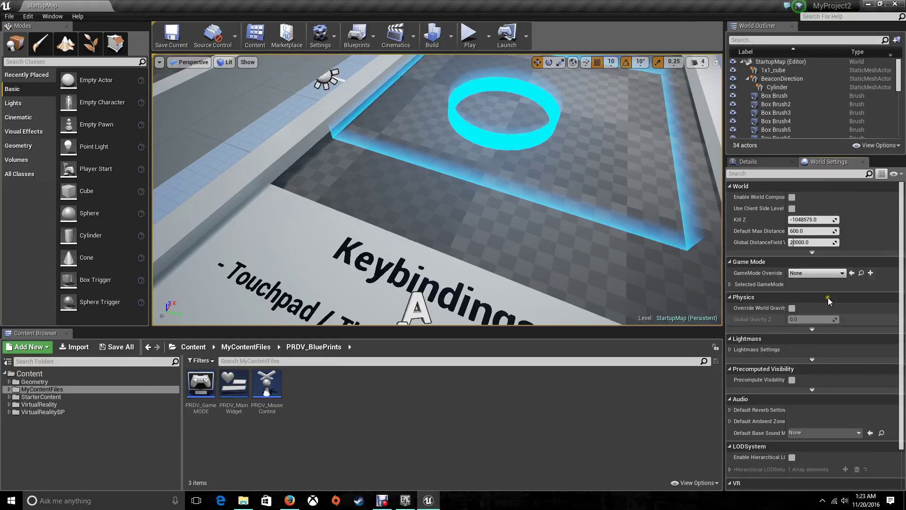
left_click(60, 18)
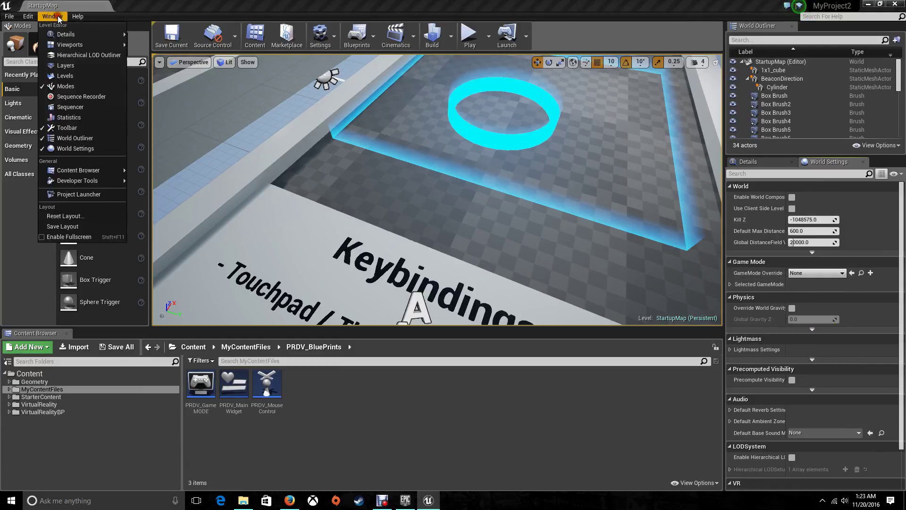
left_click(75, 148)
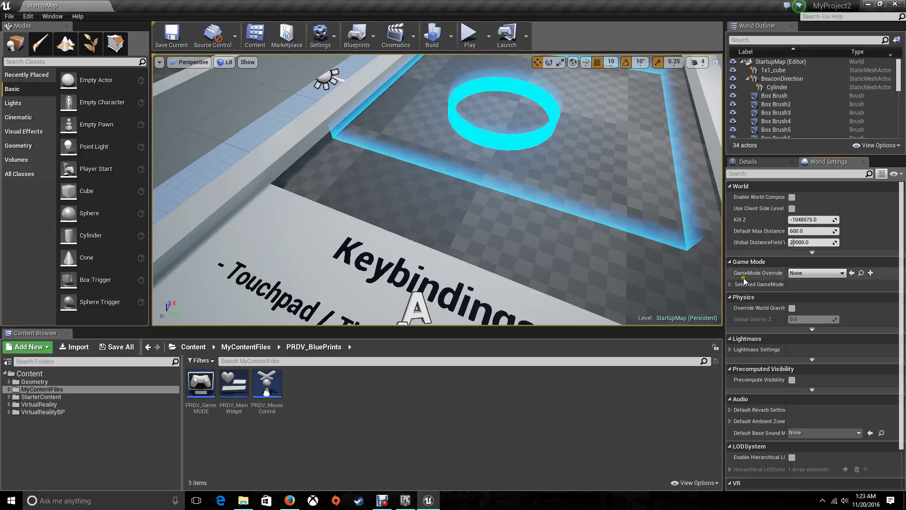
left_click(804, 273)
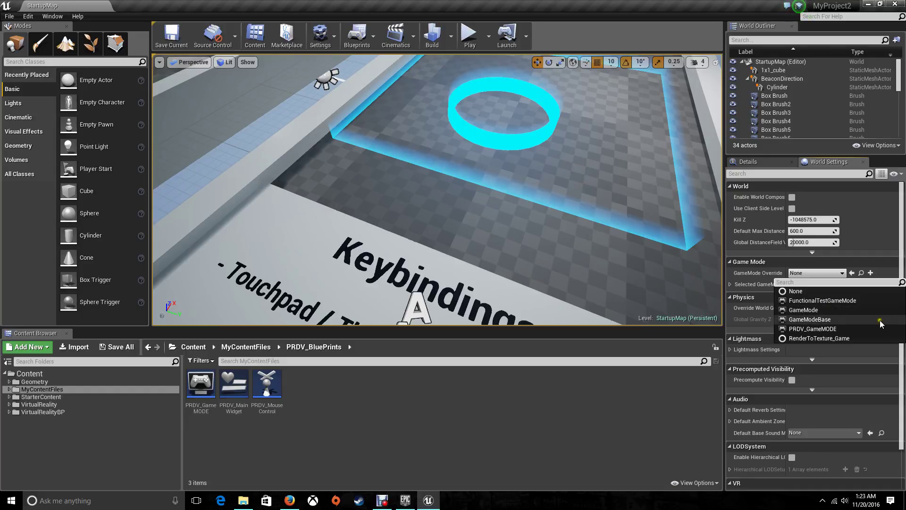
left_click(857, 330)
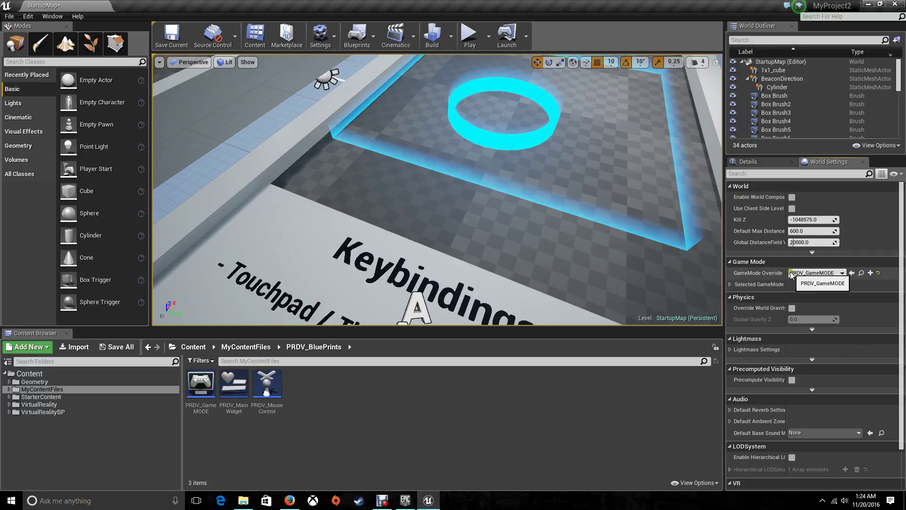
Set Default Pawn Class to None, keep HUD, and use PRDV_MouseControl as Player Controller
left_click(730, 284)
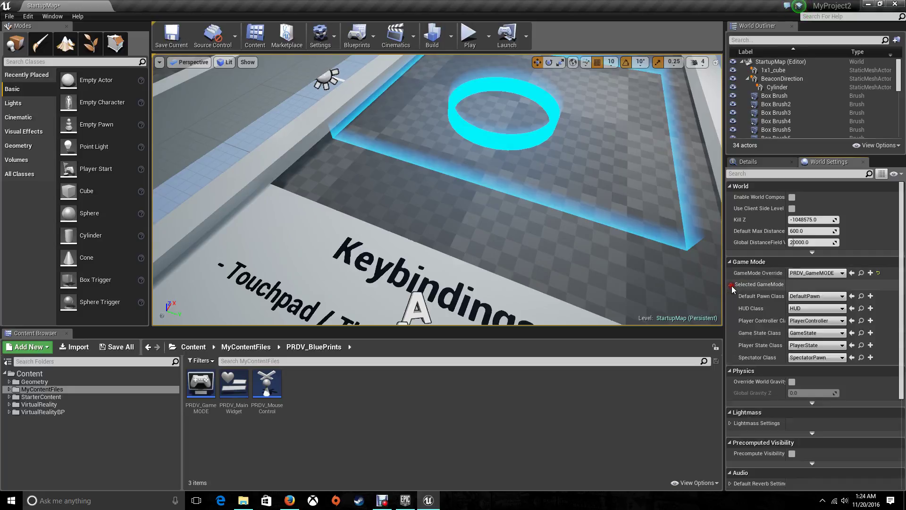
left_click(799, 299)
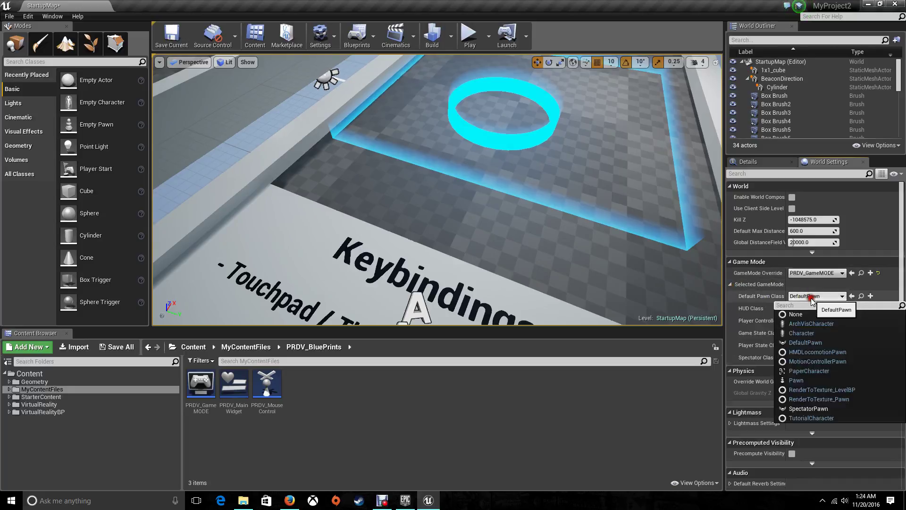
left_click(801, 304)
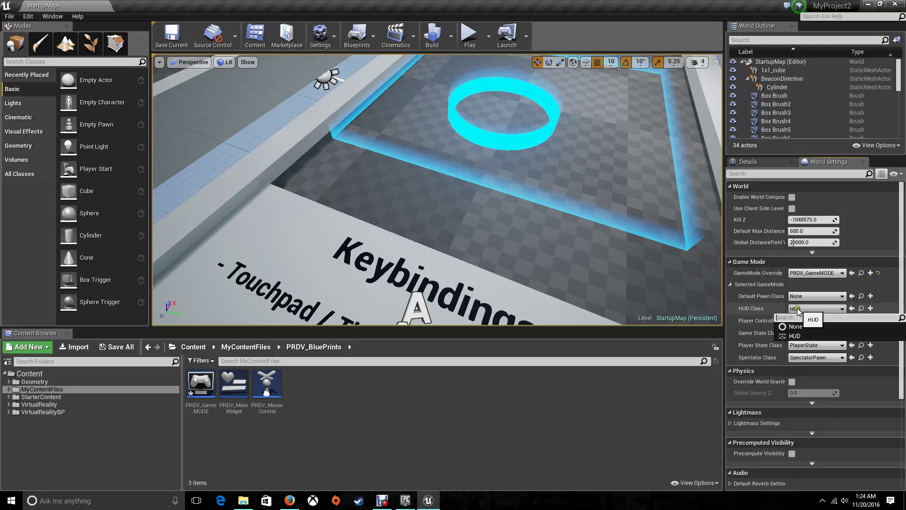
left_click(802, 307)
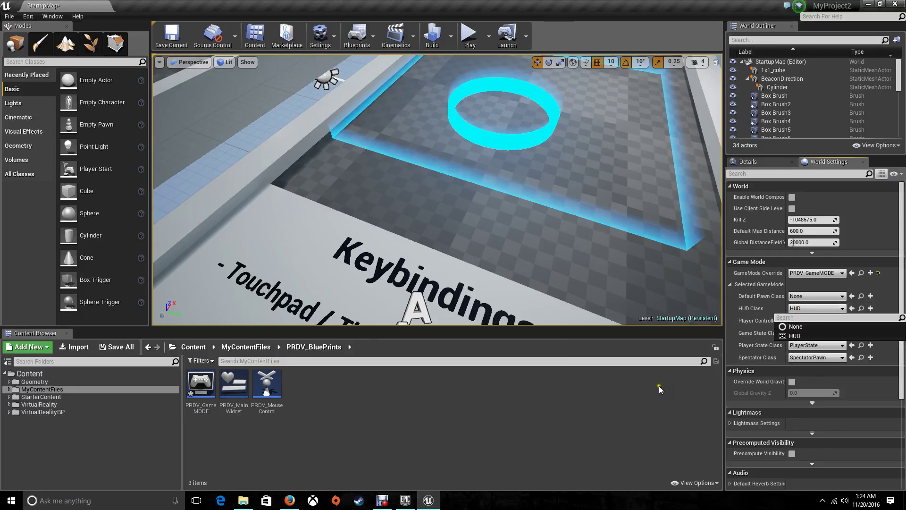
left_click(795, 335)
left_click(798, 320)
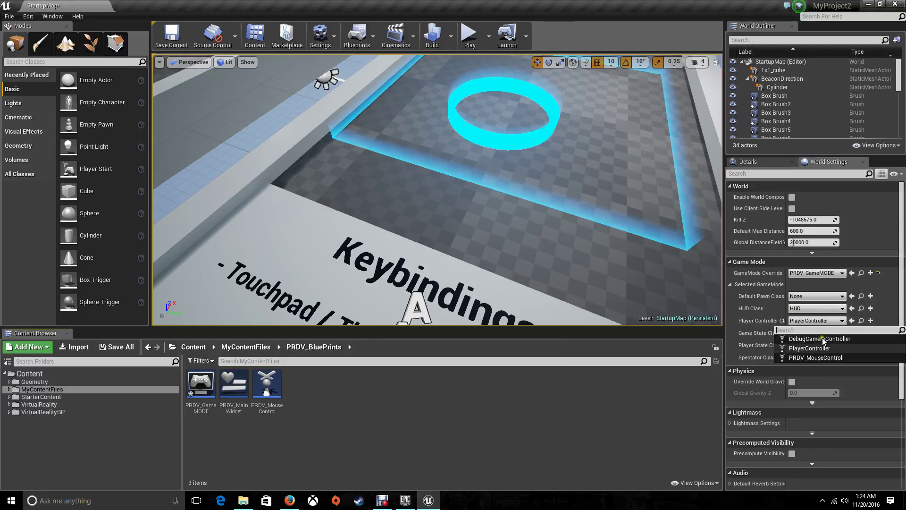
left_click(821, 357)
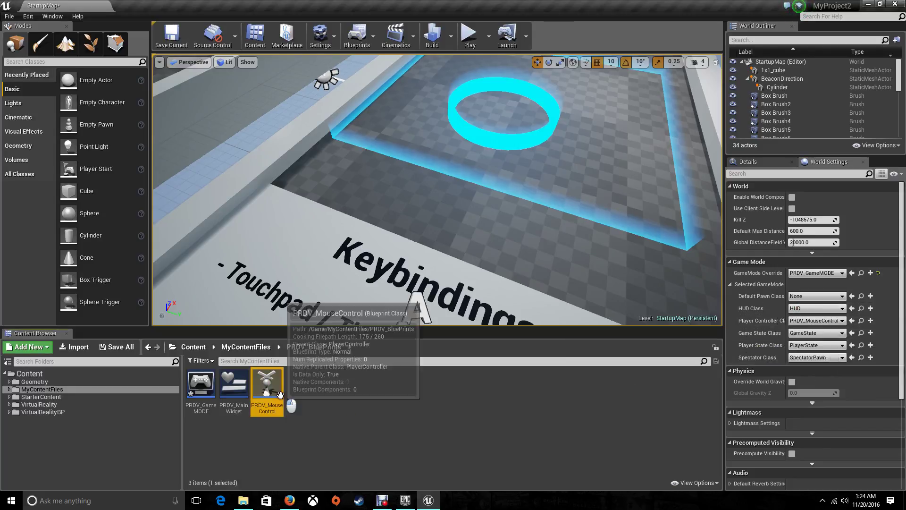
Save all levels and assets, then open PRDV_MainWidget in the widget Designer
left_click(200, 385)
left_click(261, 386)
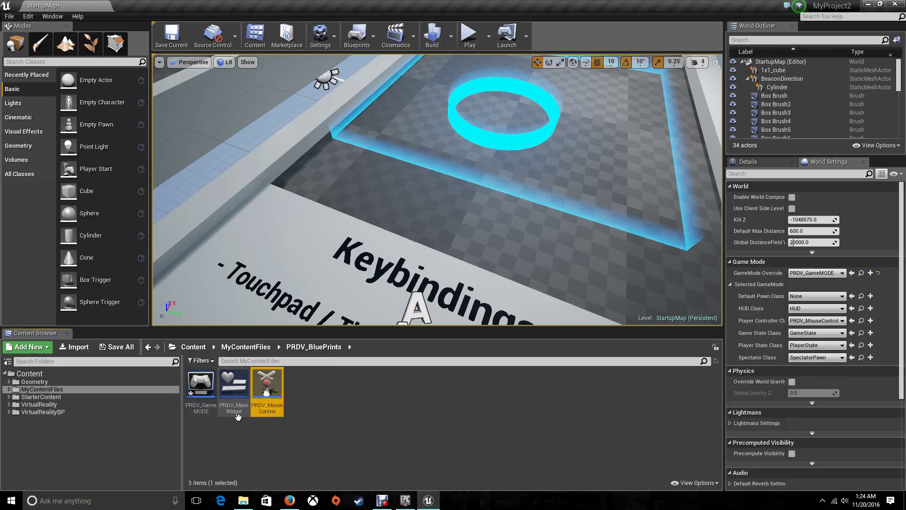
left_click(202, 406)
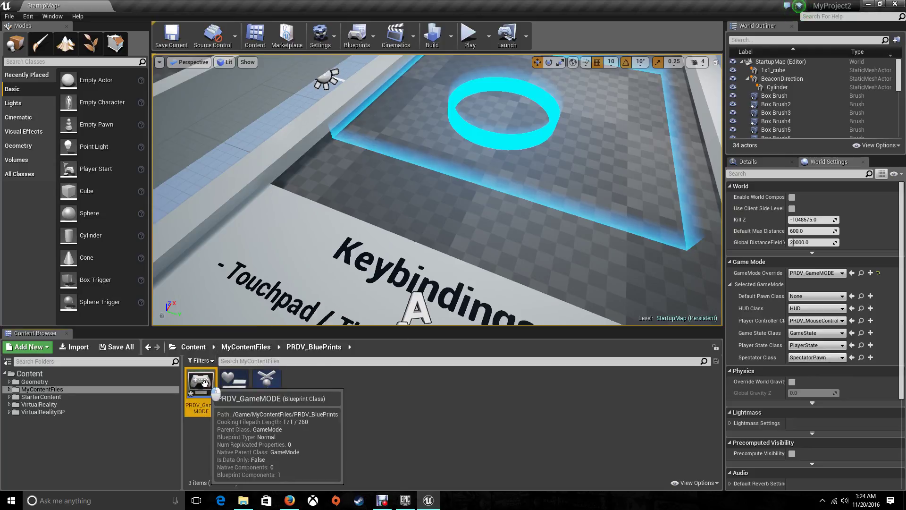
left_click(363, 406)
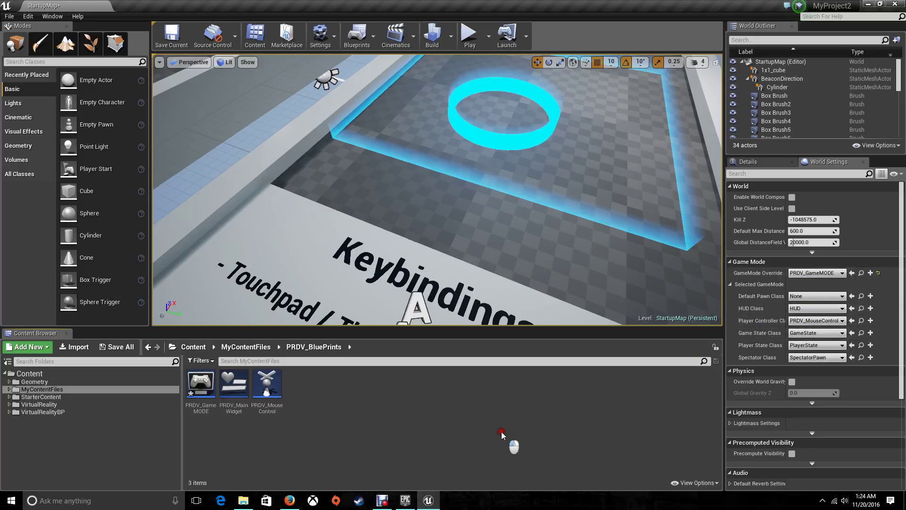
left_click(9, 16)
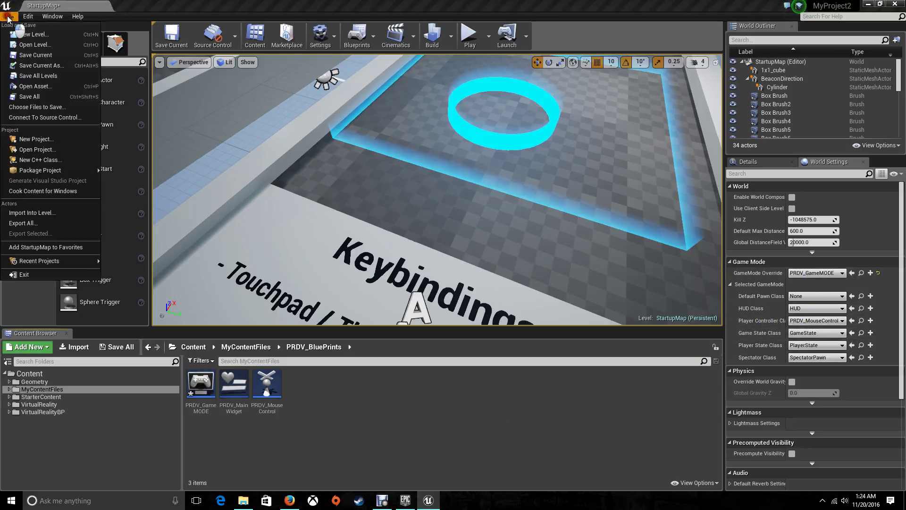
left_click(38, 98)
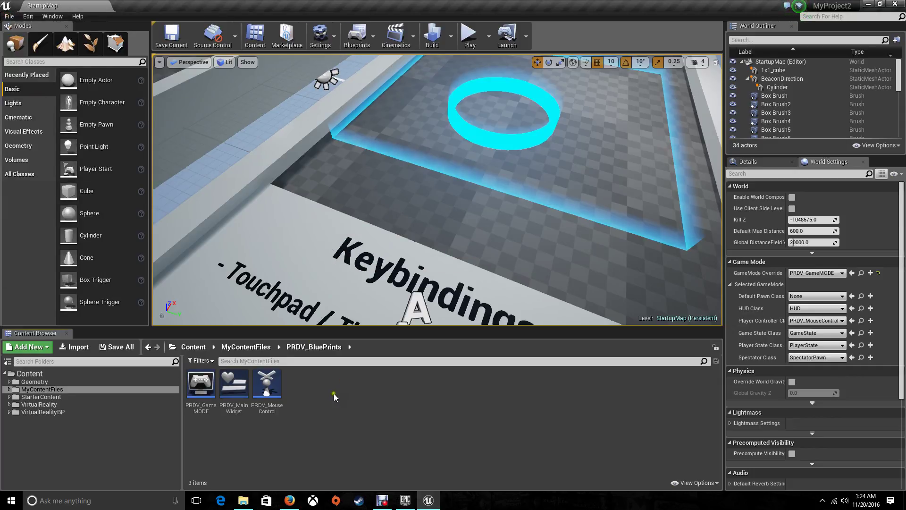
double_click(234, 384)
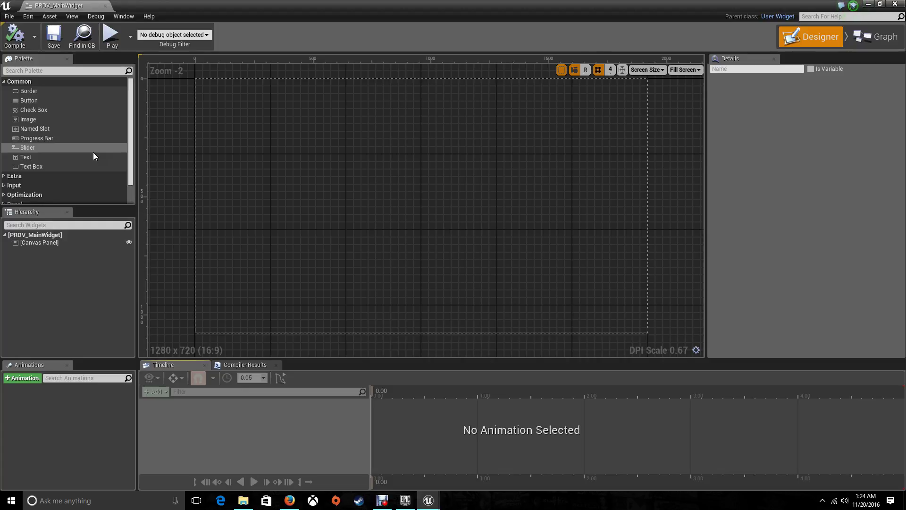
Add an Image to the canvas and anchor it to stretch over the full screen
left_click_drag(36, 119, 643, 337)
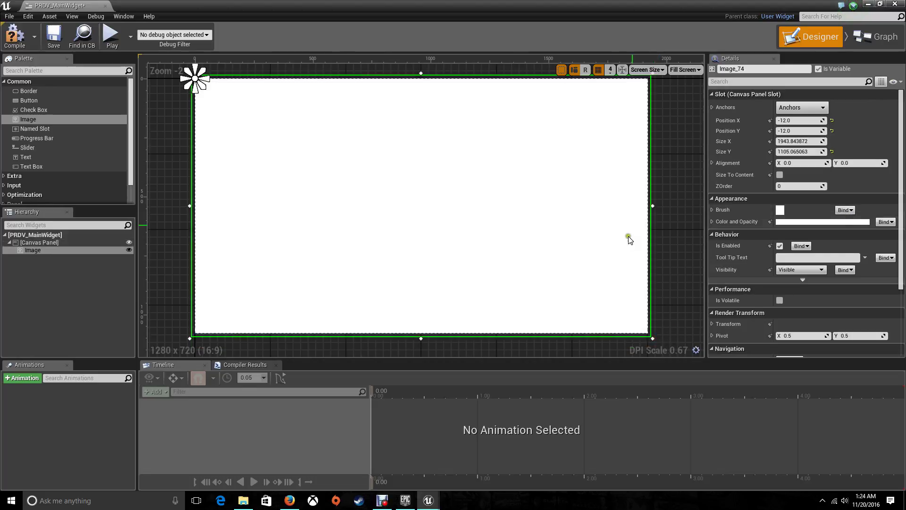
left_click(712, 209)
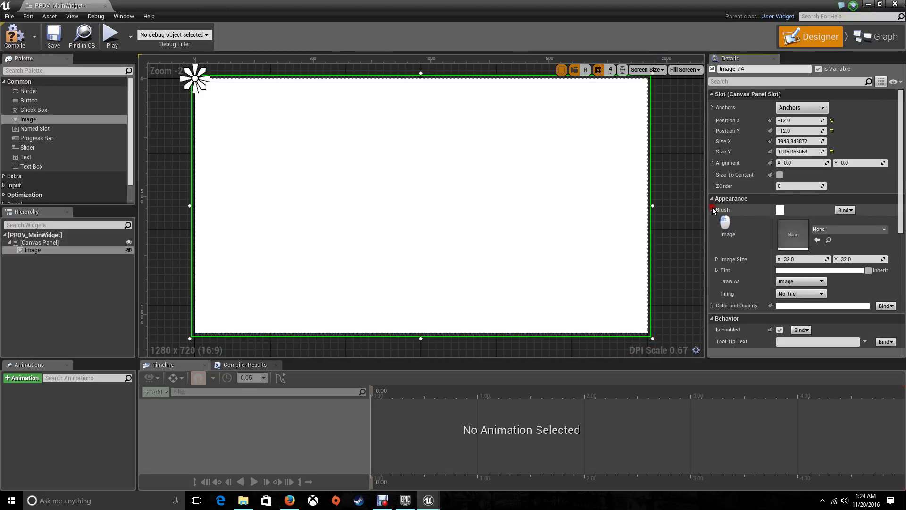
left_click(712, 210)
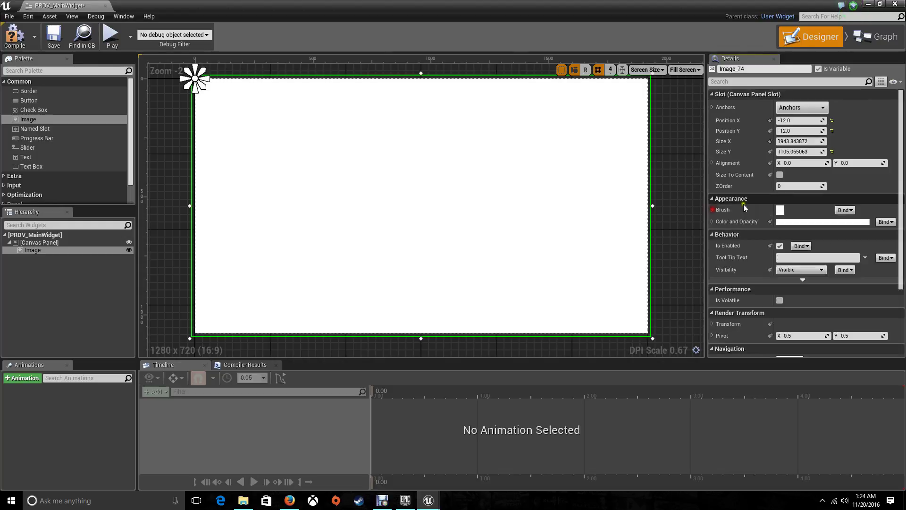
left_click(805, 108)
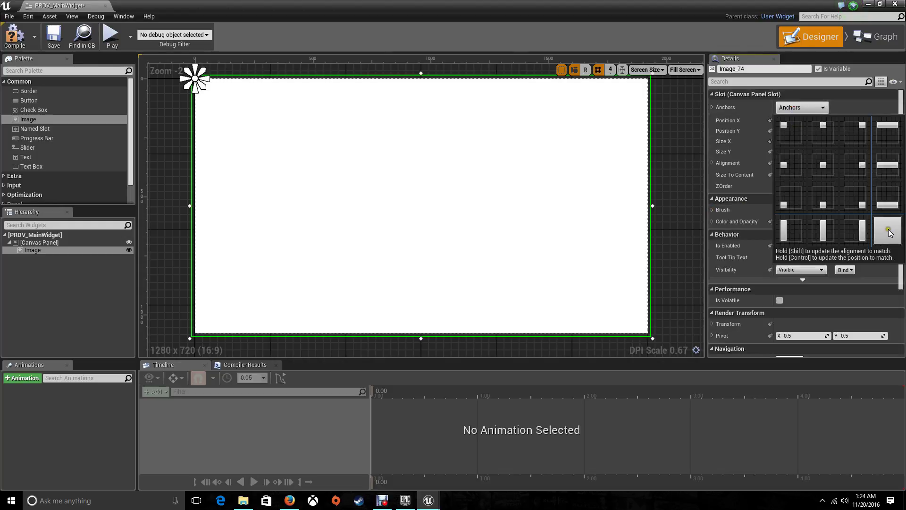
left_click(887, 231)
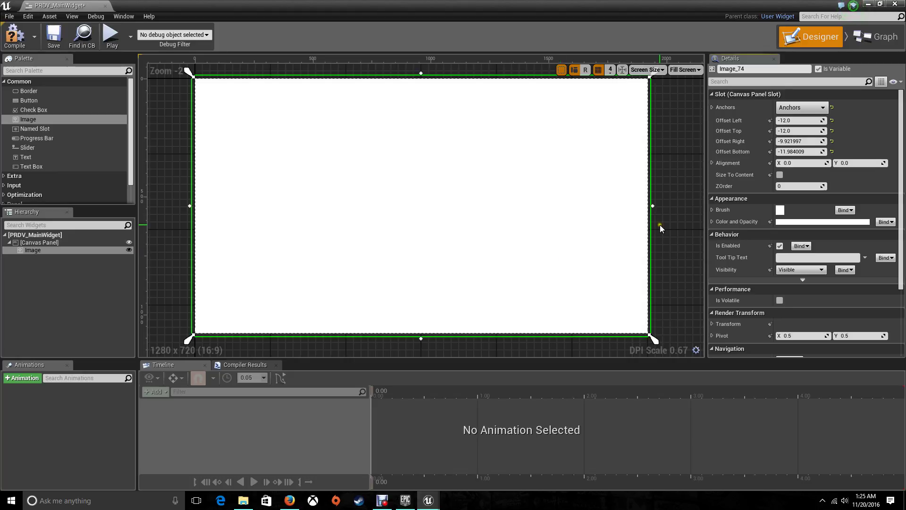
Set the image's Brush to the bgmenu texture
left_click(712, 209)
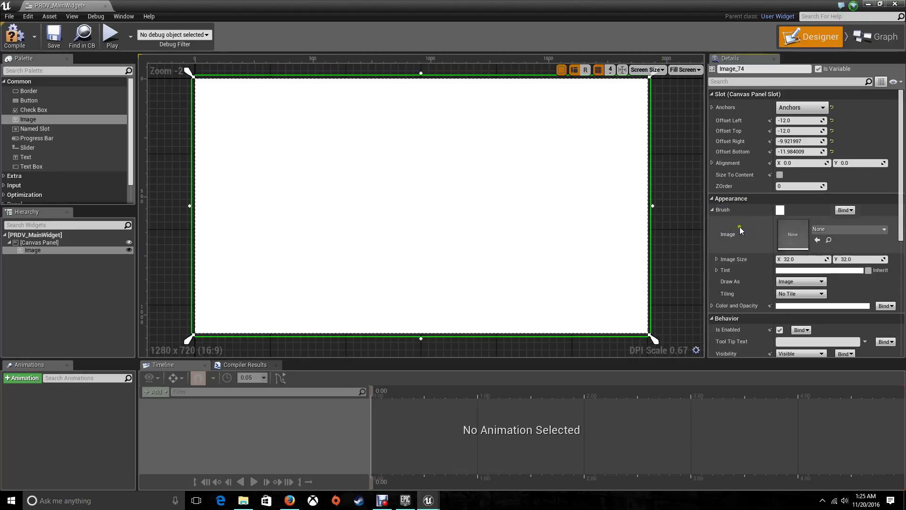
left_click(856, 229)
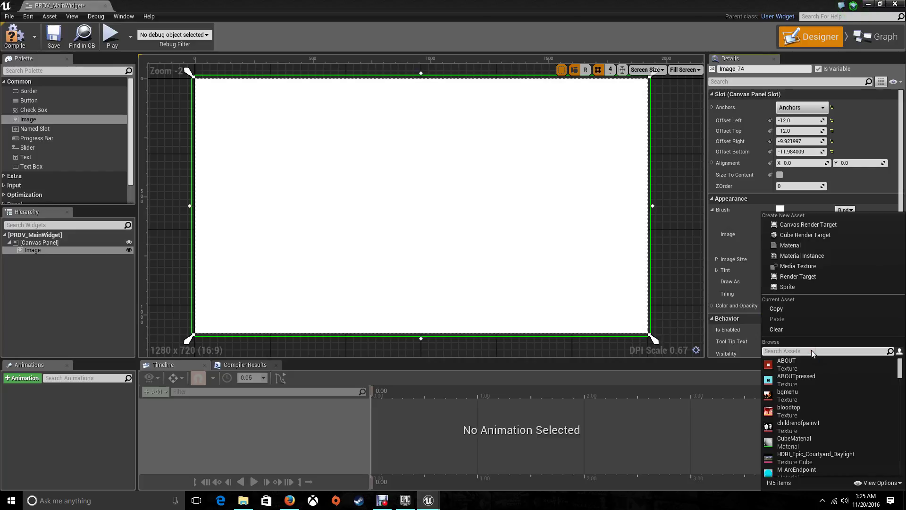
type("br")
key("BackSpace")
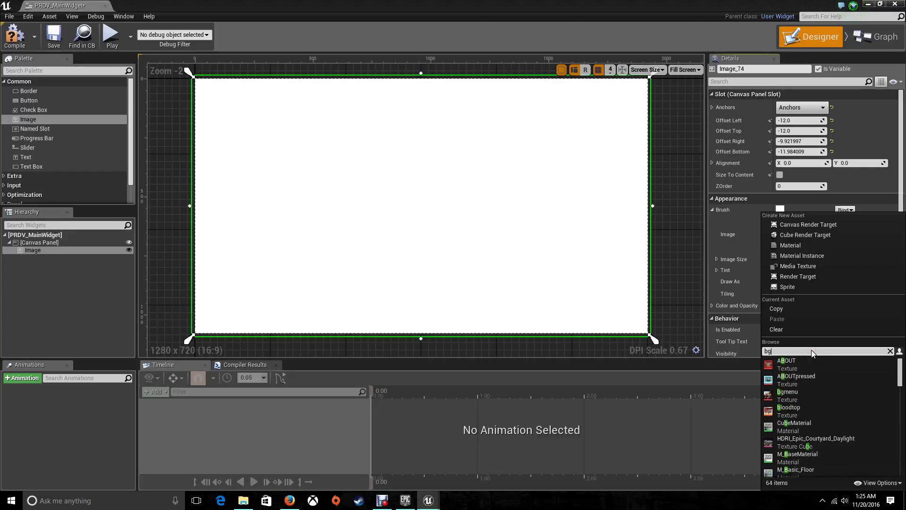
type("g")
key("Return")
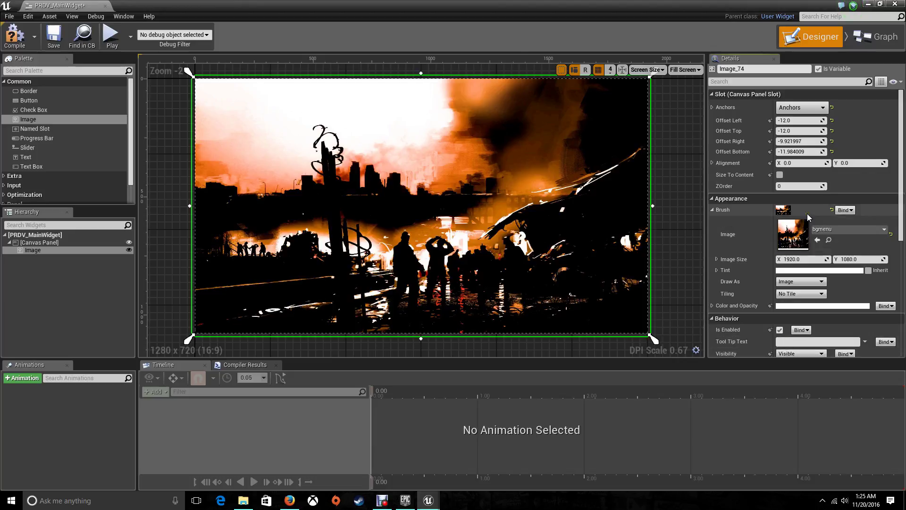
Add two more Images and give one the bloodtop brush texture
left_click_drag(28, 120, 245, 116)
left_click_drag(28, 119, 259, 150)
left_click(270, 126)
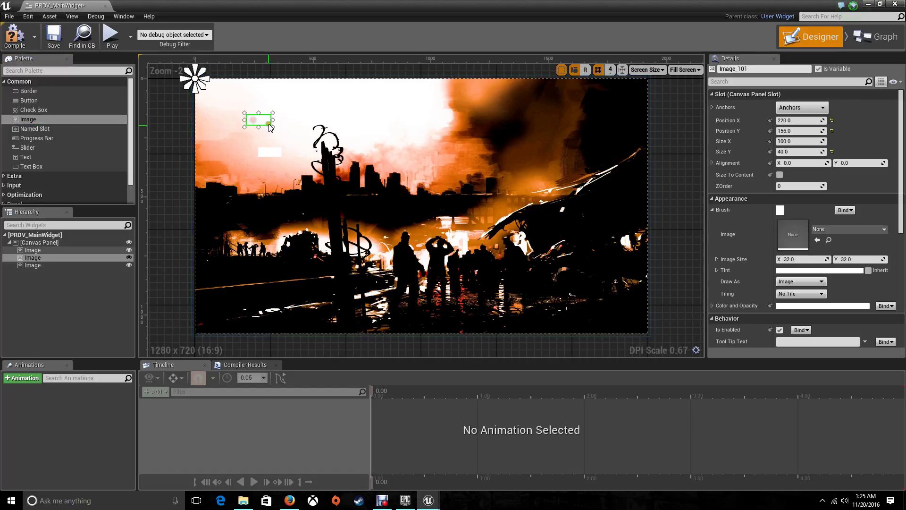
left_click(848, 229)
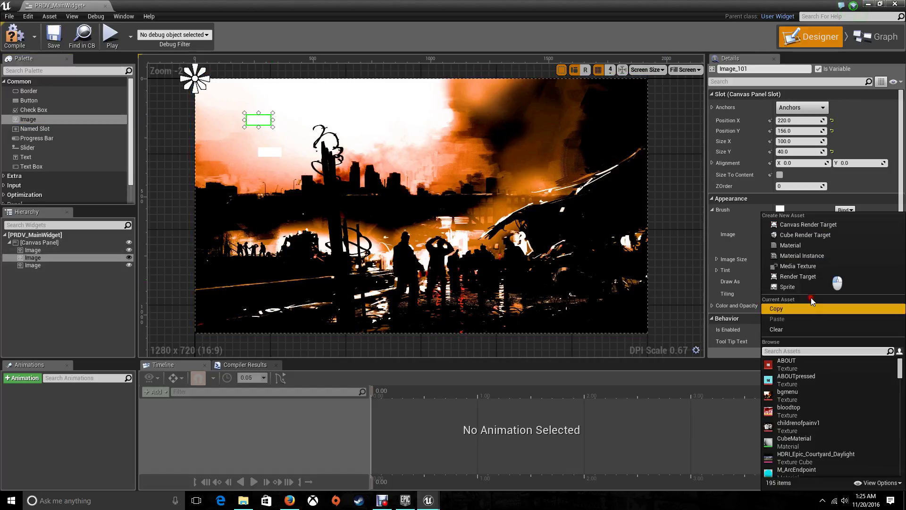
type("bloodt")
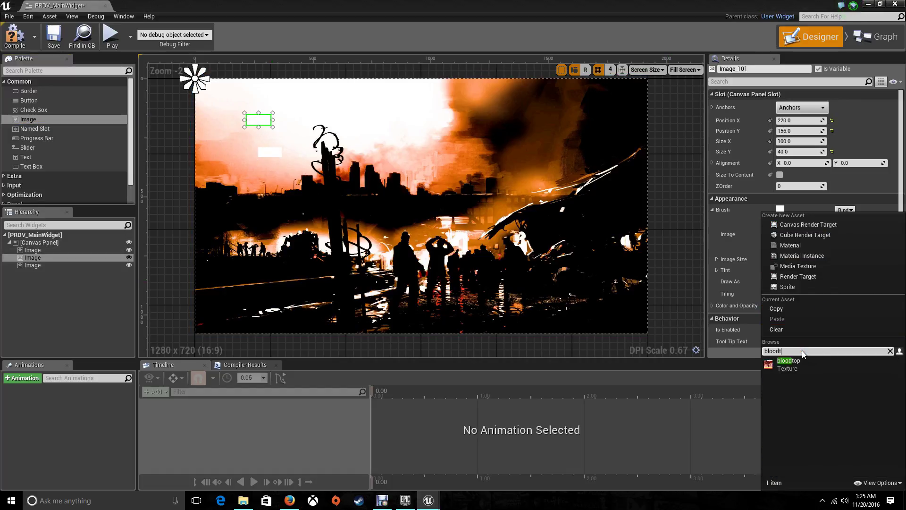
key("Return")
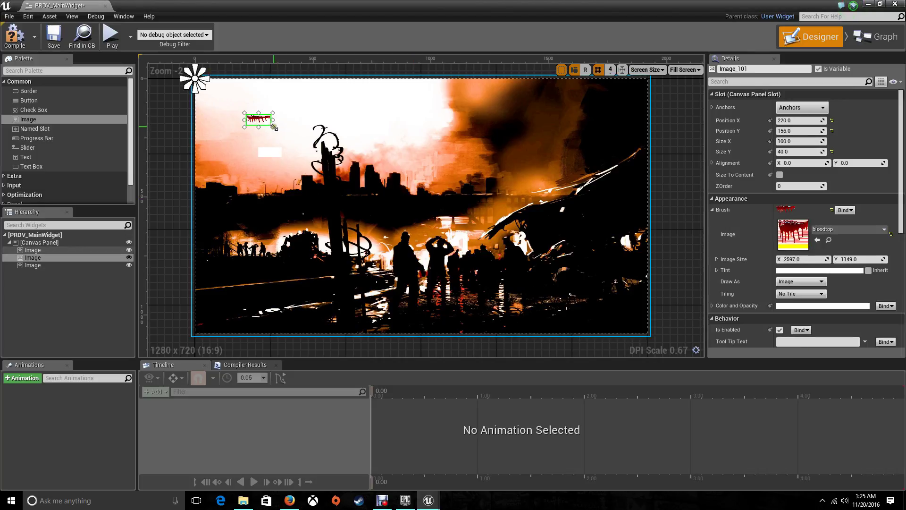
Stretch and position the bloodtop blood drips along the top edge of the background
left_click_drag(274, 126, 346, 103)
left_click_drag(636, 219, 615, 220)
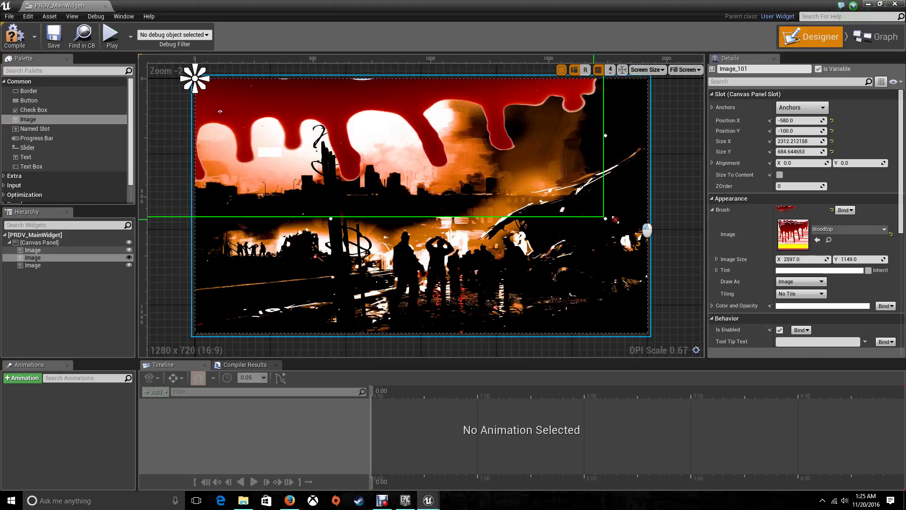
left_click_drag(486, 222, 505, 220)
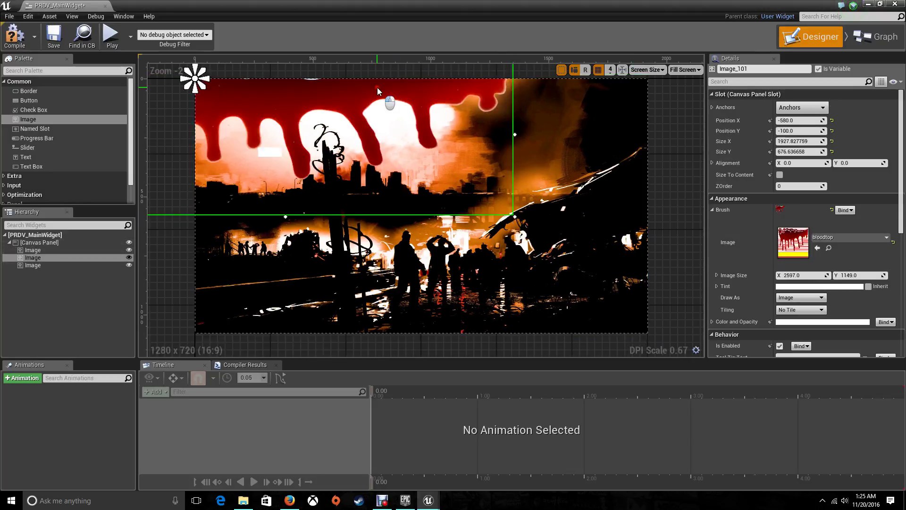
left_click_drag(378, 87, 333, 98)
Give the blank image the childrenofpainv1 texture, enlarged to about 1605×324 at 160,120
left_click(278, 151)
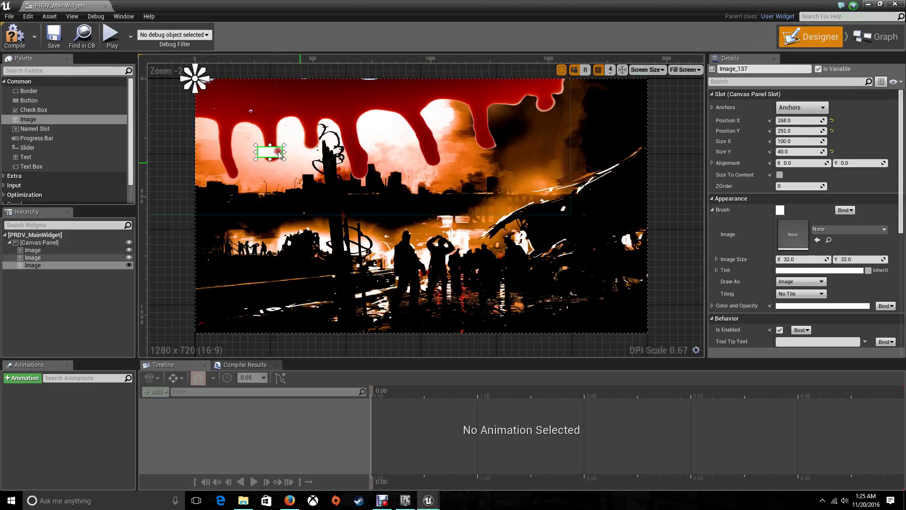
left_click(830, 230)
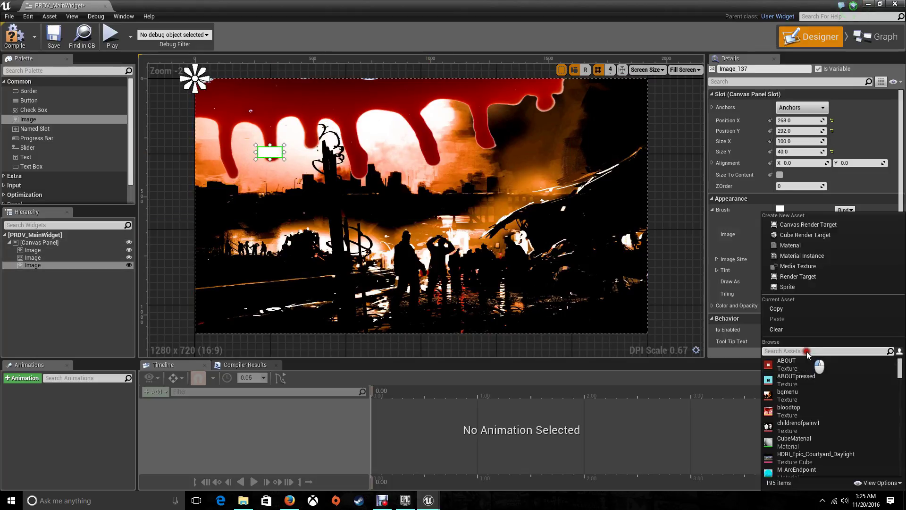
type("chil")
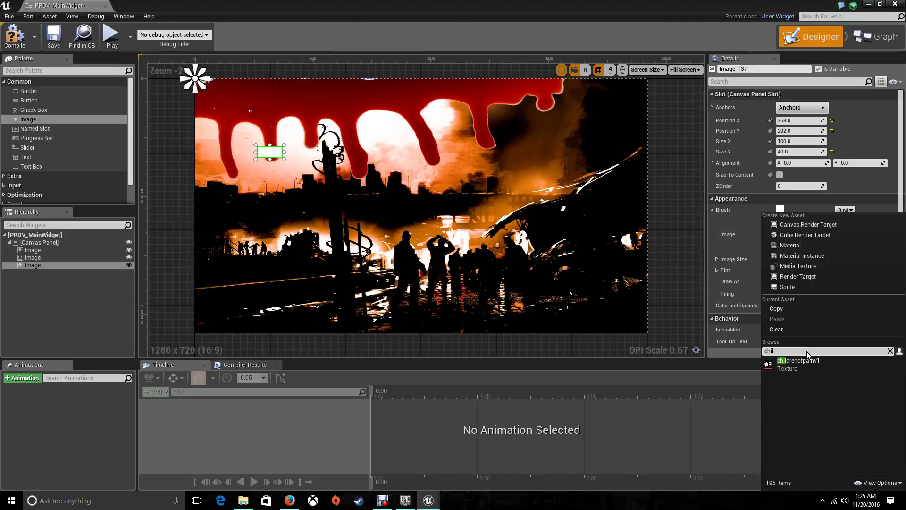
left_click(797, 363)
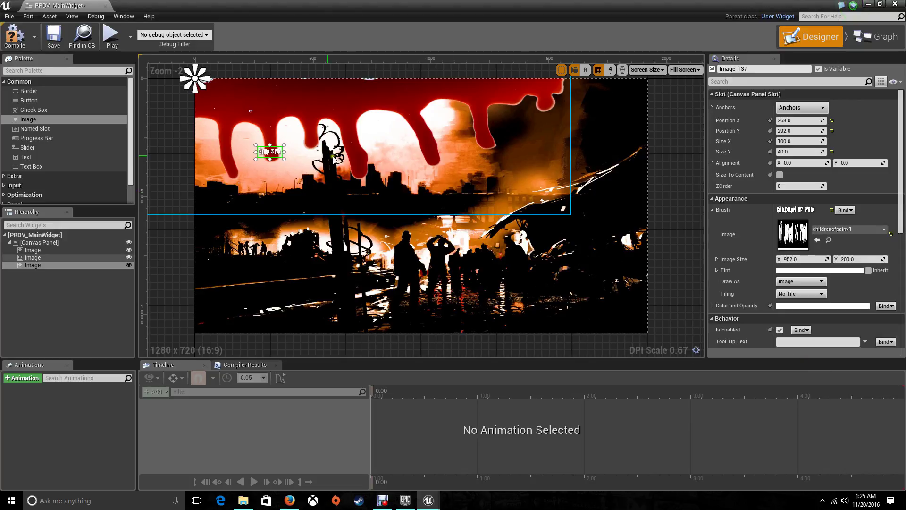
left_click_drag(284, 159, 639, 226)
left_click_drag(501, 191, 469, 141)
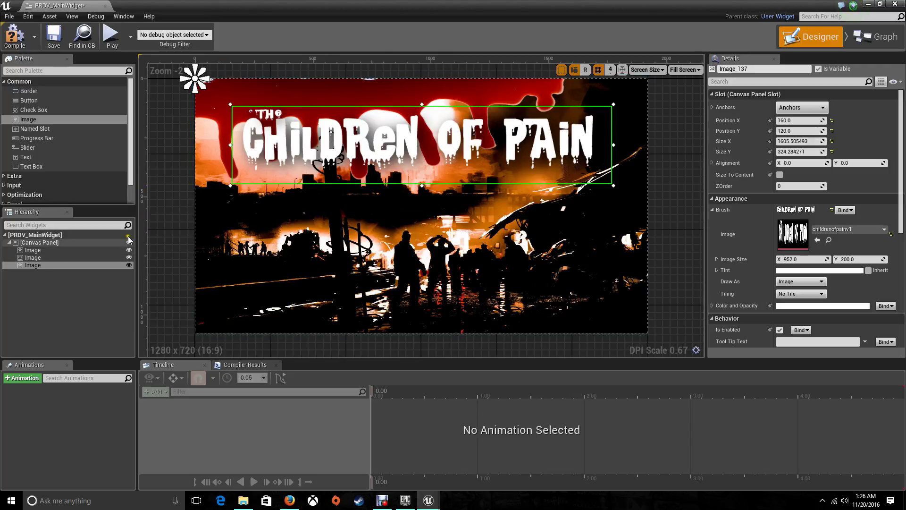
Add a Vertical Box below the logo, about 492×520 at position 716,468
left_click(42, 70)
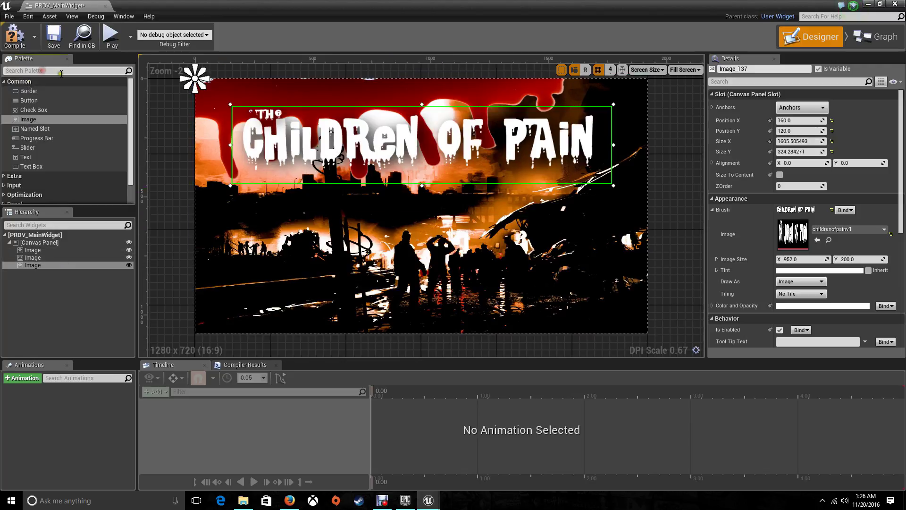
type("vertical")
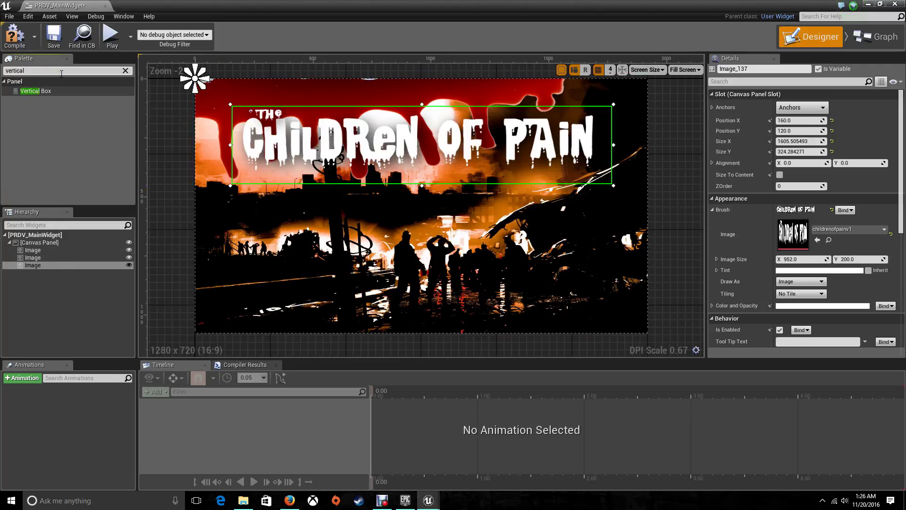
left_click_drag(33, 91, 384, 231)
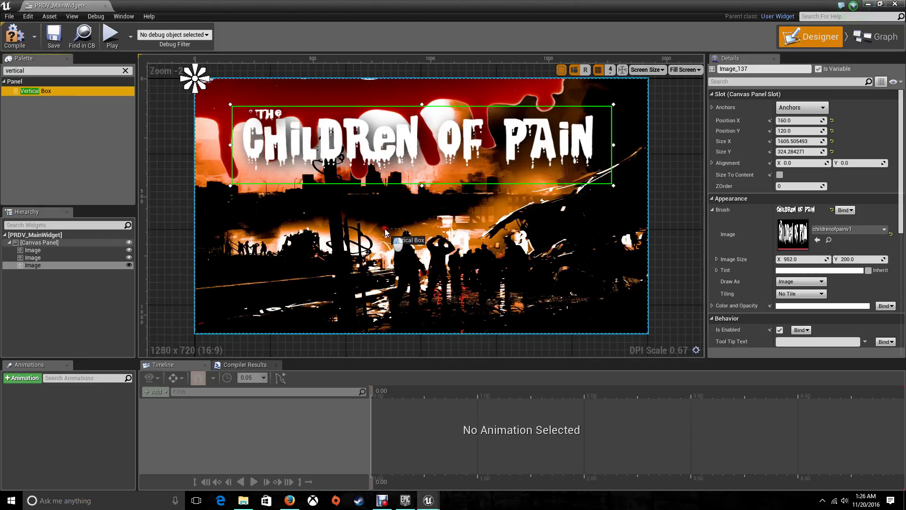
left_click_drag(362, 201, 490, 318)
left_click_drag(438, 296, 440, 286)
left_click_drag(491, 308, 451, 300)
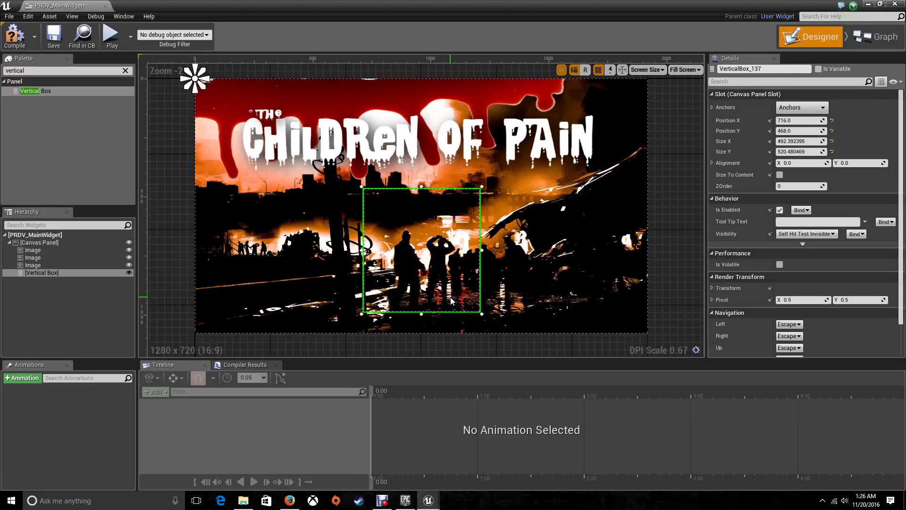
Add four Buttons into the Vertical Box
left_click(126, 71)
left_click_drag(29, 100, 422, 193)
left_click_drag(206, 146, 401, 217)
left_click_drag(29, 100, 385, 204)
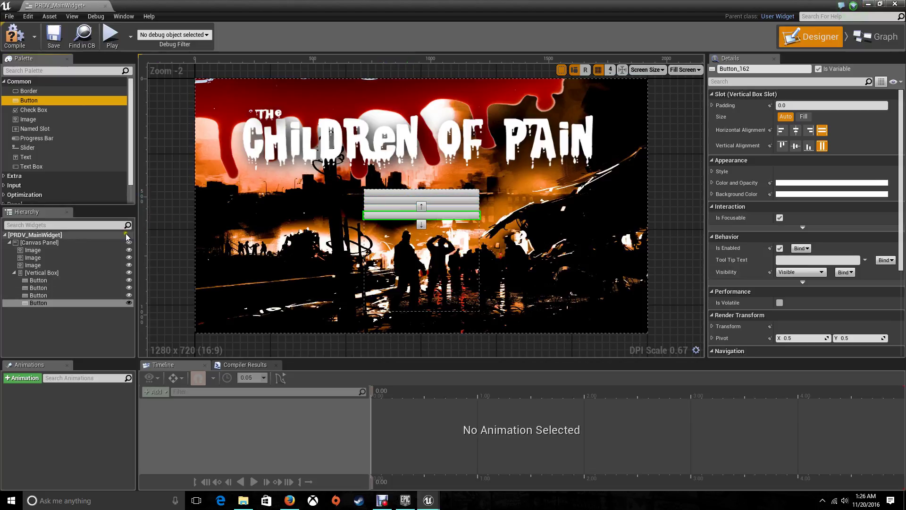
Name the top button BTPlay, correcting the button order along the way
left_click(41, 281)
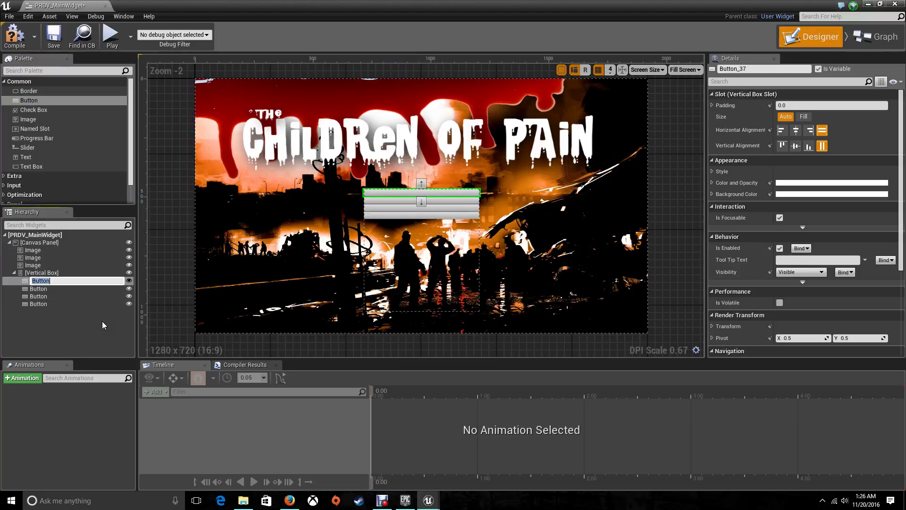
type("BTPlay")
key("Return")
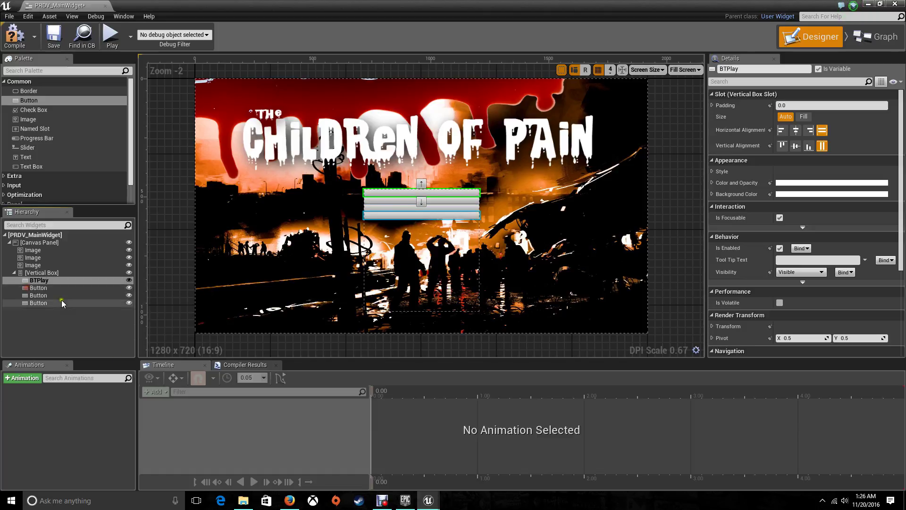
key("F2")
type("BTO")
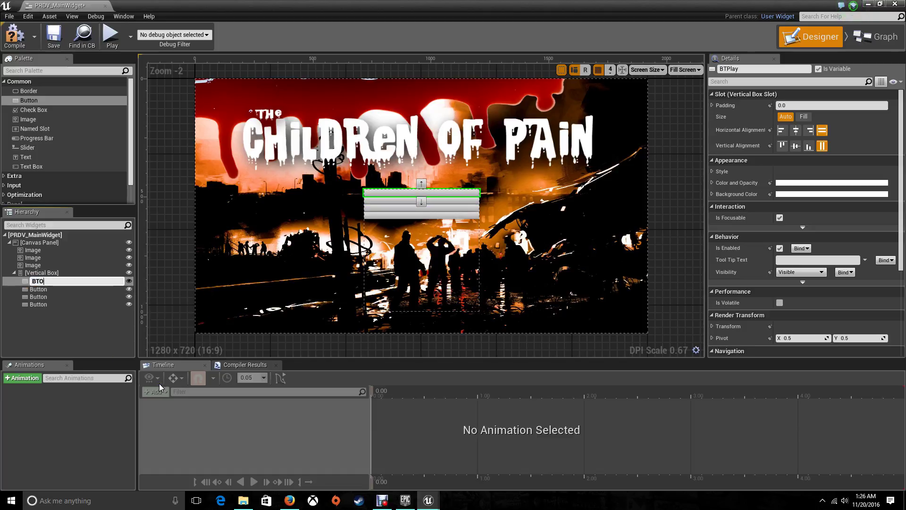
type("ptions")
key("Return")
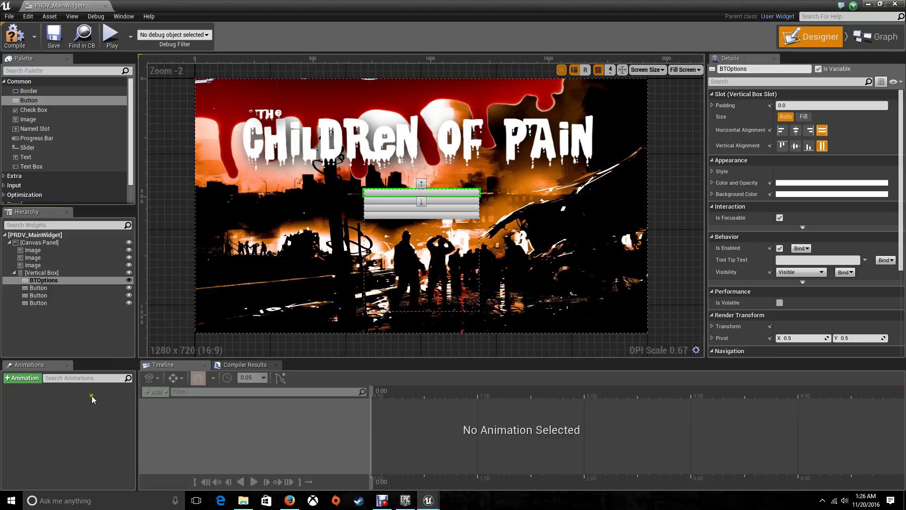
left_click_drag(69, 300, 52, 282)
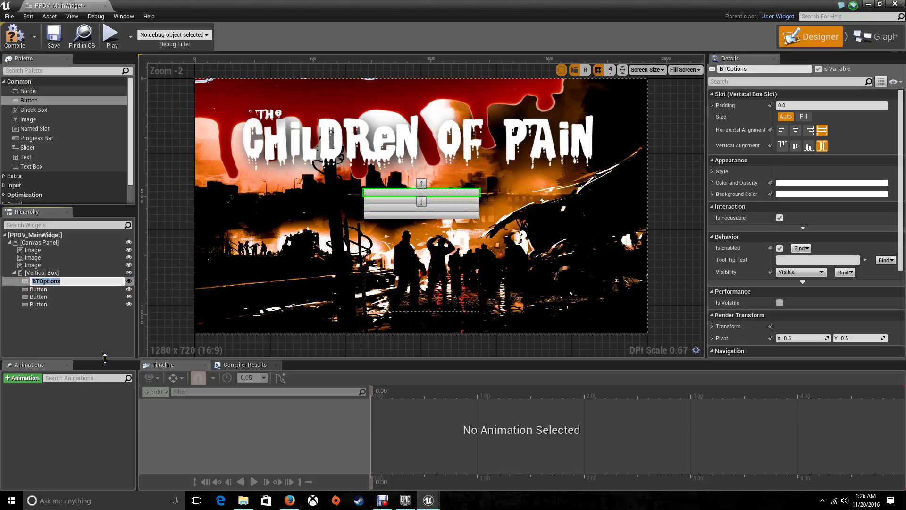
key("F2")
type("BTPlay")
key("Return")
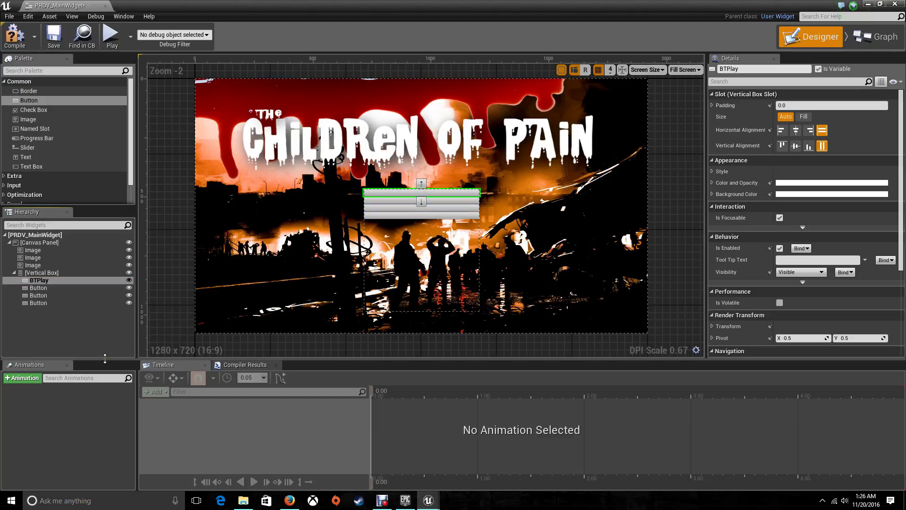
Rename the remaining buttons BTOptions, BTAbout and BTQuitGame
left_click(29, 288)
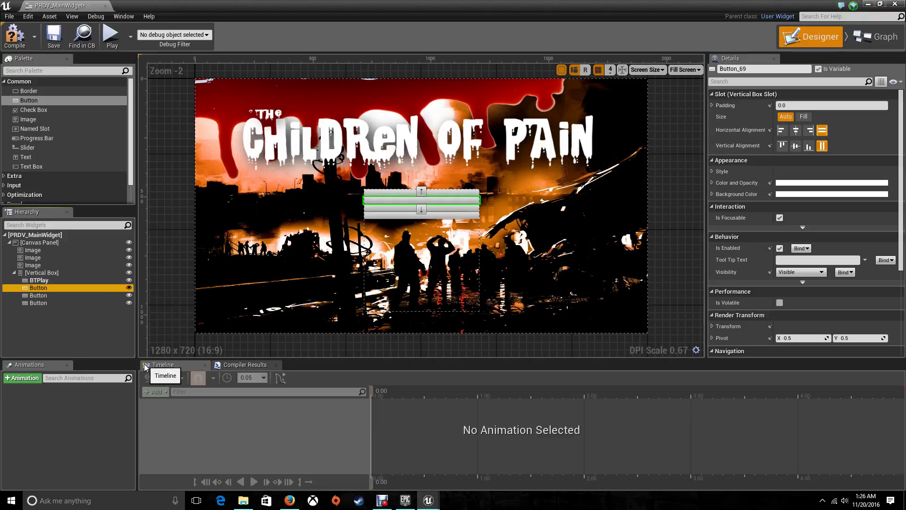
key("F2")
type("BTOpti")
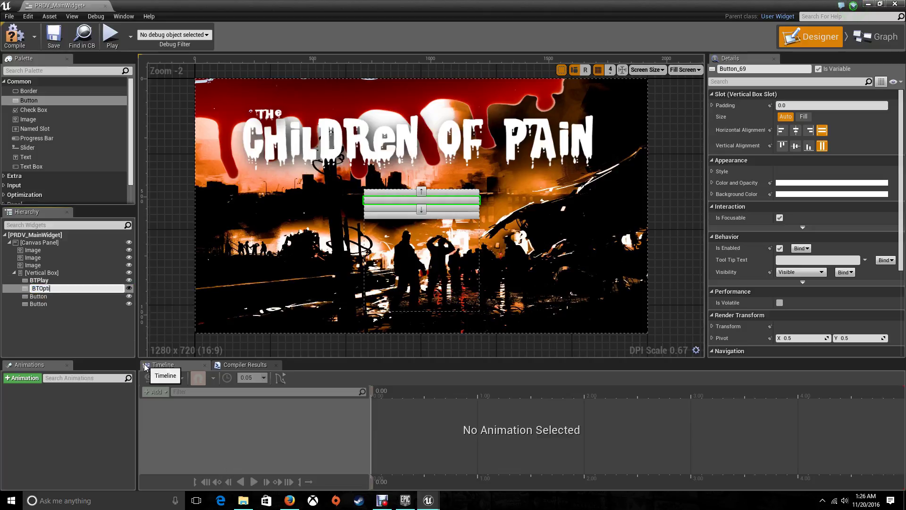
type("ons")
key("Return")
left_click(46, 296)
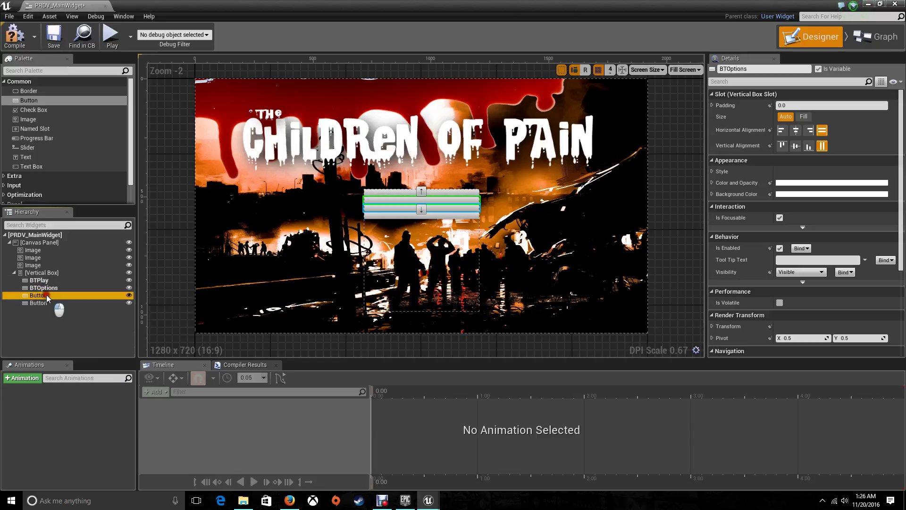
key("F2")
type("BTAb")
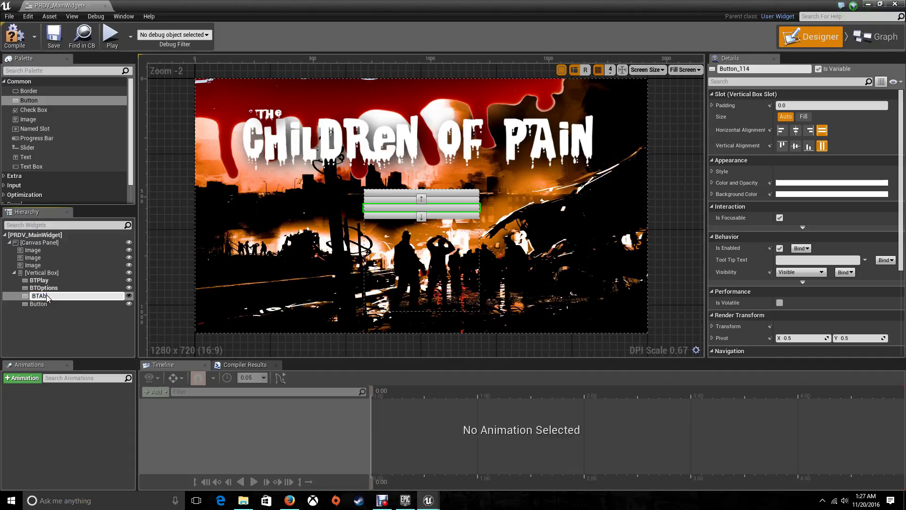
type("out")
key("Return")
left_click(40, 303)
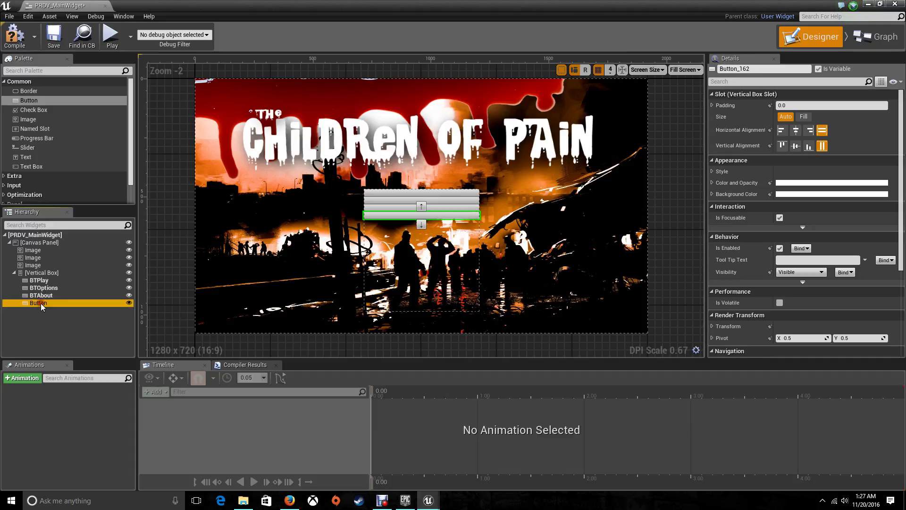
key("F2")
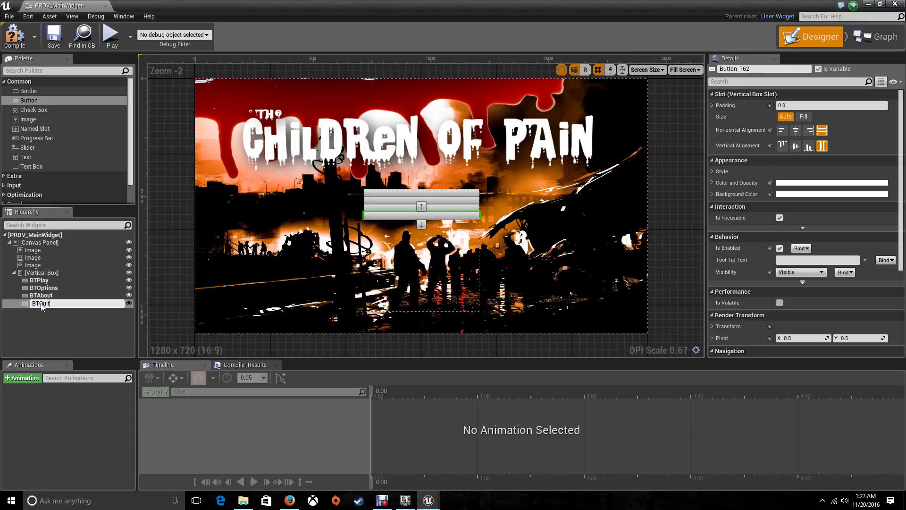
type("BTQuitGame")
key("Return")
left_click(56, 318)
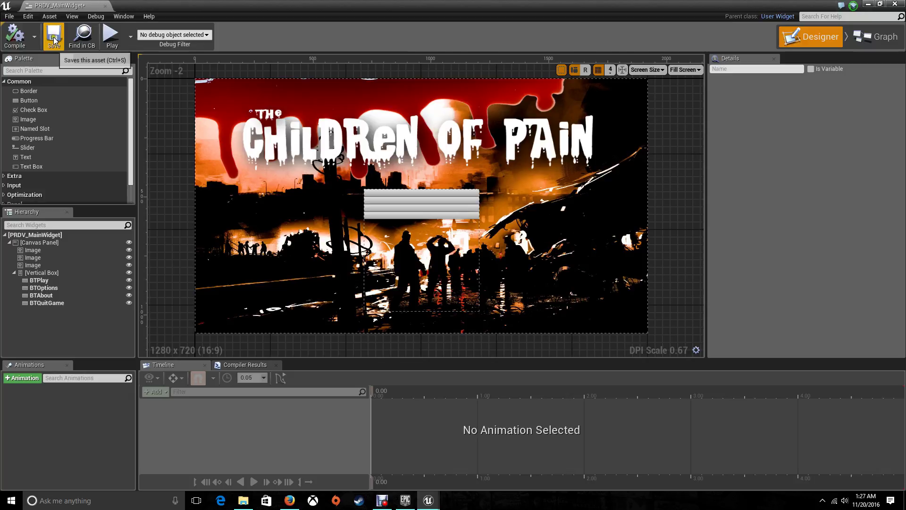
Save and close PRDV_MainWidget, then test the menu in a Standalone Game and close it
key("ctrl+s")
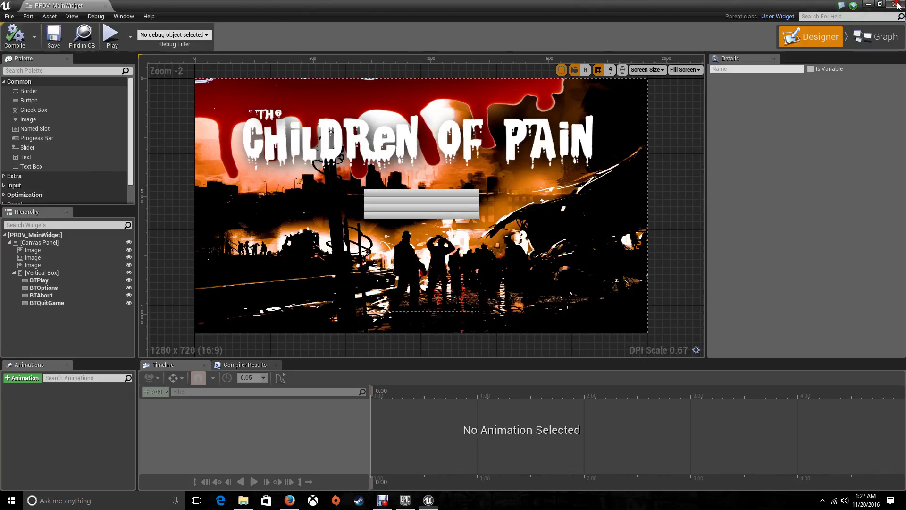
left_click(895, 4)
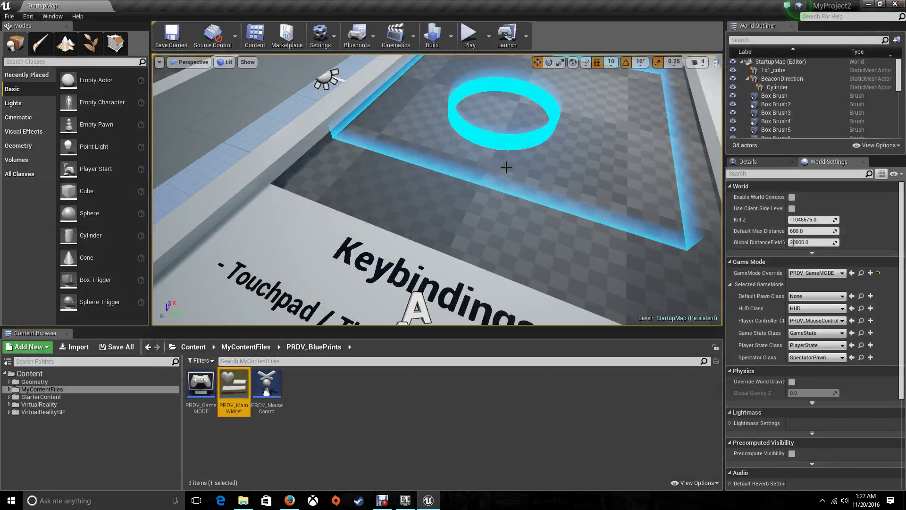
left_click(488, 36)
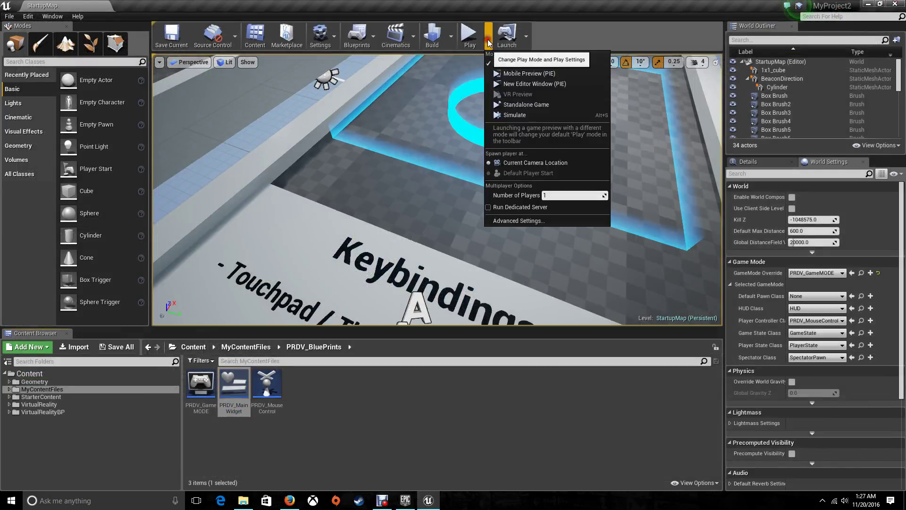
left_click(542, 104)
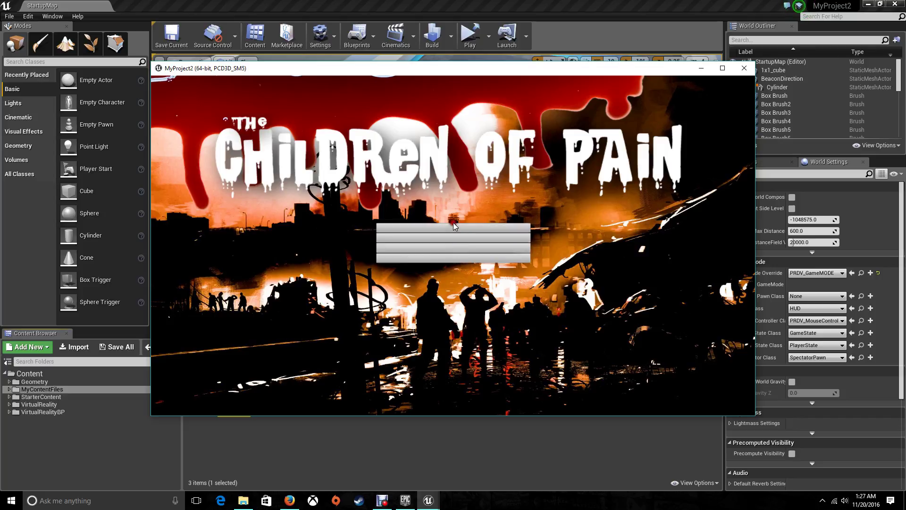
left_click(721, 68)
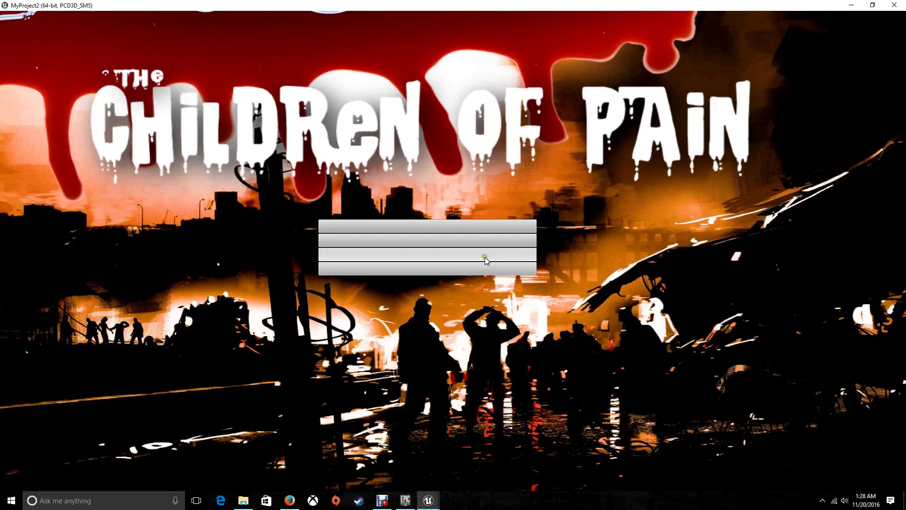
left_click(894, 5)
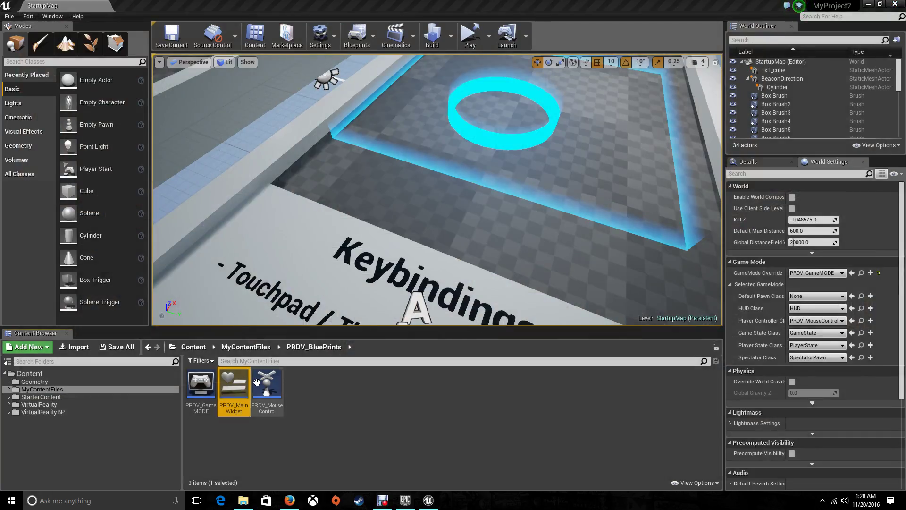
Anchor the Vertical Box centred with top-to-bottom stretch and save PRDV_MainWidget
double_click(234, 383)
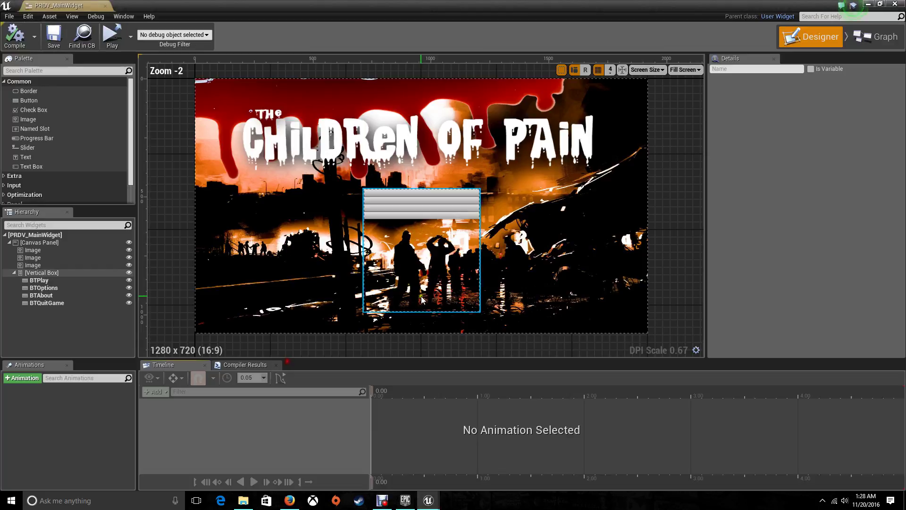
left_click(444, 218)
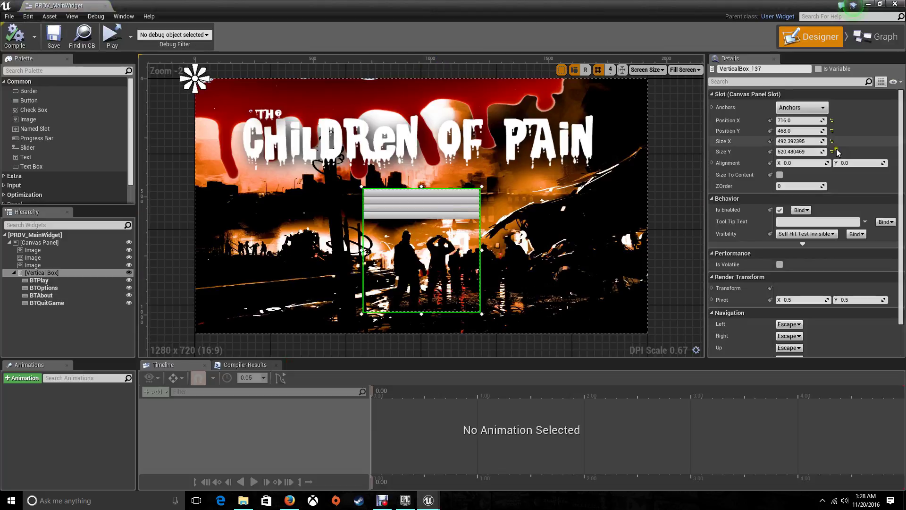
left_click(802, 108)
left_click(823, 230)
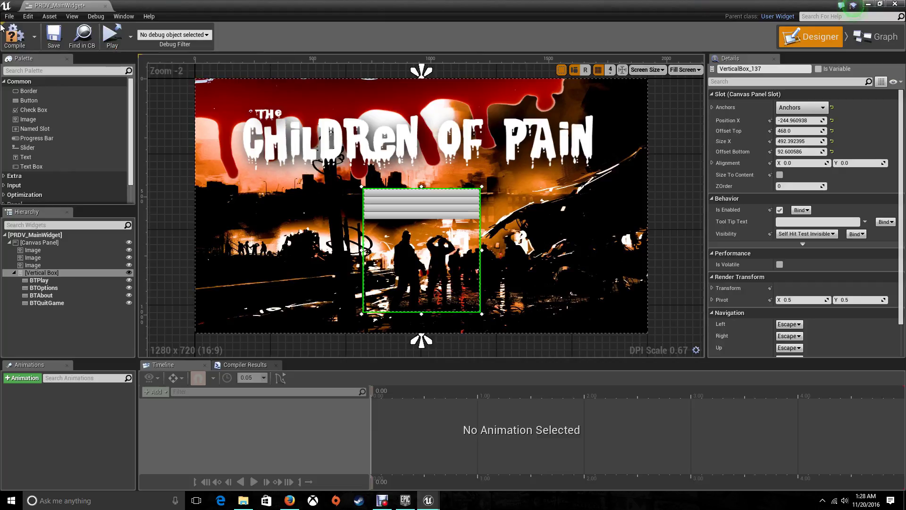
left_click(52, 37)
key("alt+Tab")
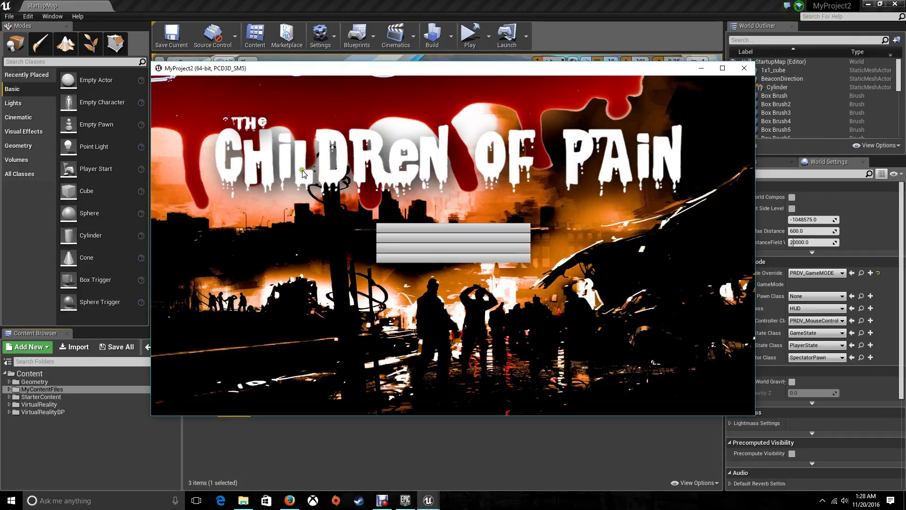
left_click(721, 68)
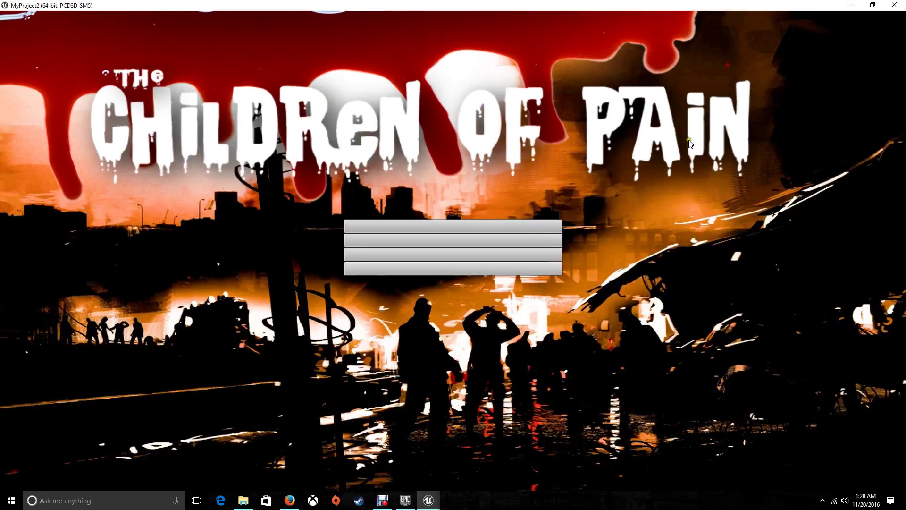
left_click(894, 4)
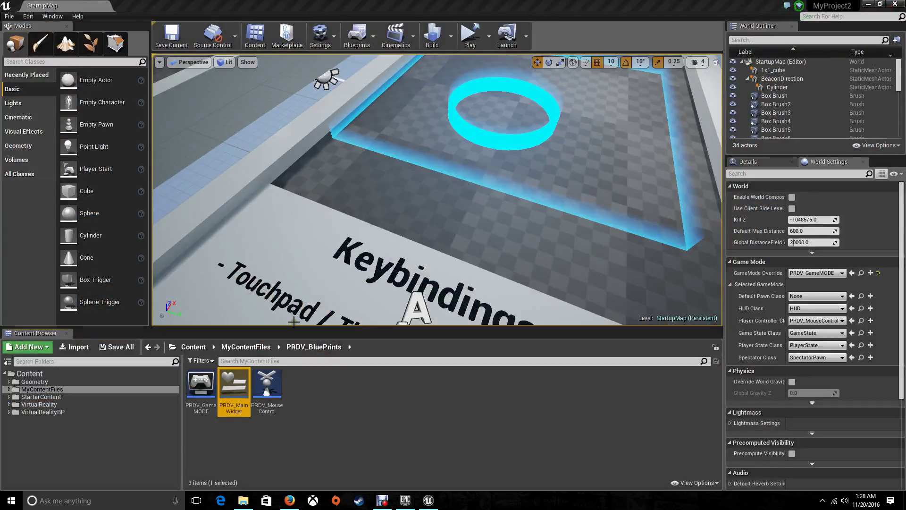
Expand the MyContentFiles folder in the Content Browser to show its subfolders
left_click(475, 436)
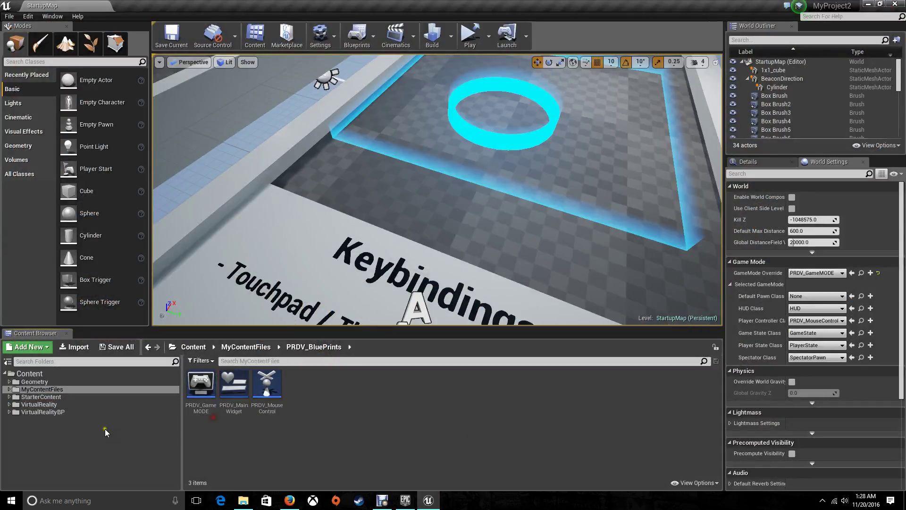
double_click(42, 392)
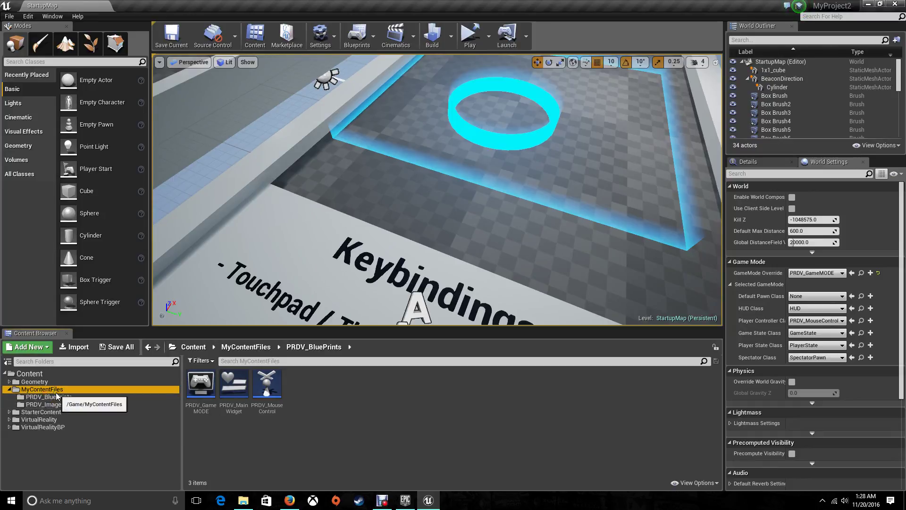
double_click(56, 392)
double_click(57, 391)
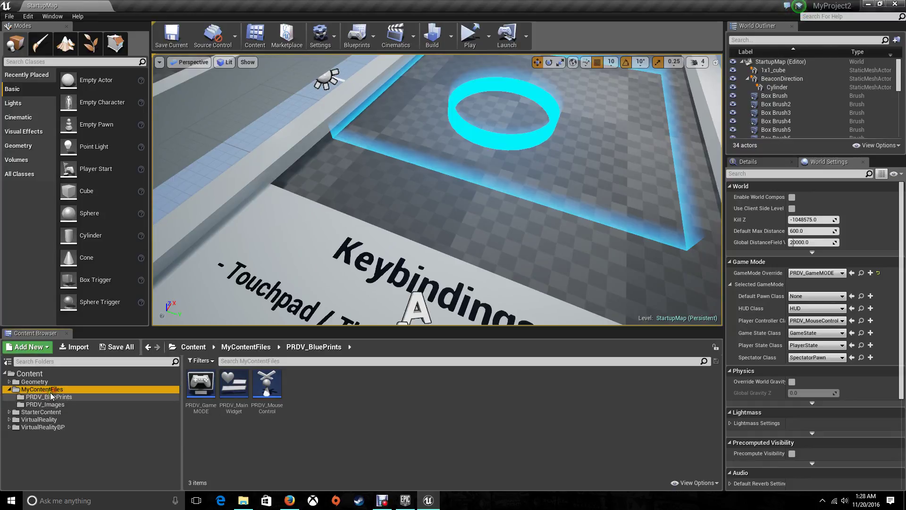
scroll(529, 154, "down", 5)
scroll(531, 153, "up", 6)
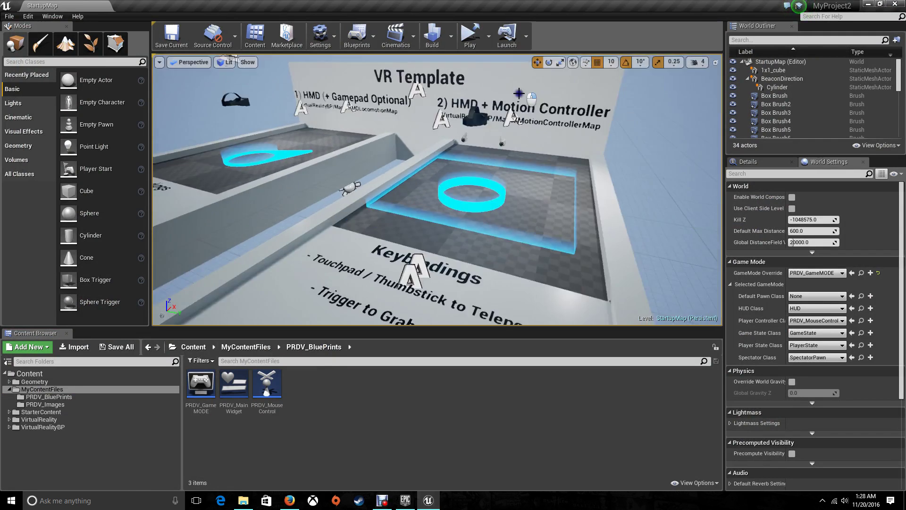
scroll(531, 153, "down", 5)
scroll(563, 151, "up", 7)
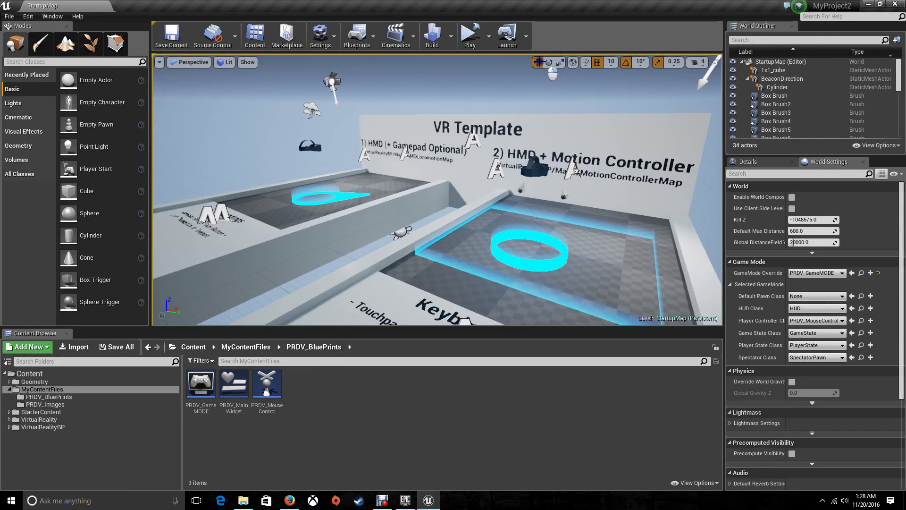
scroll(564, 151, "down", 5)
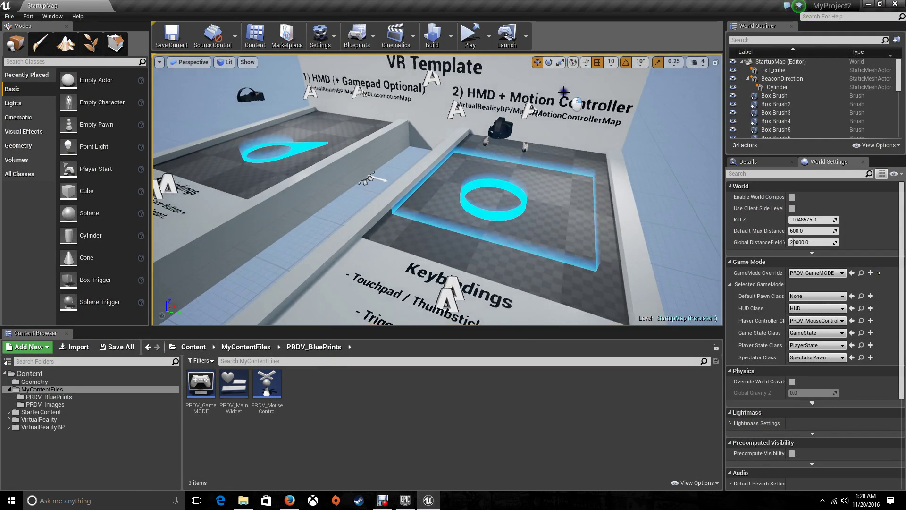
right_click_drag(558, 87, 520, 83)
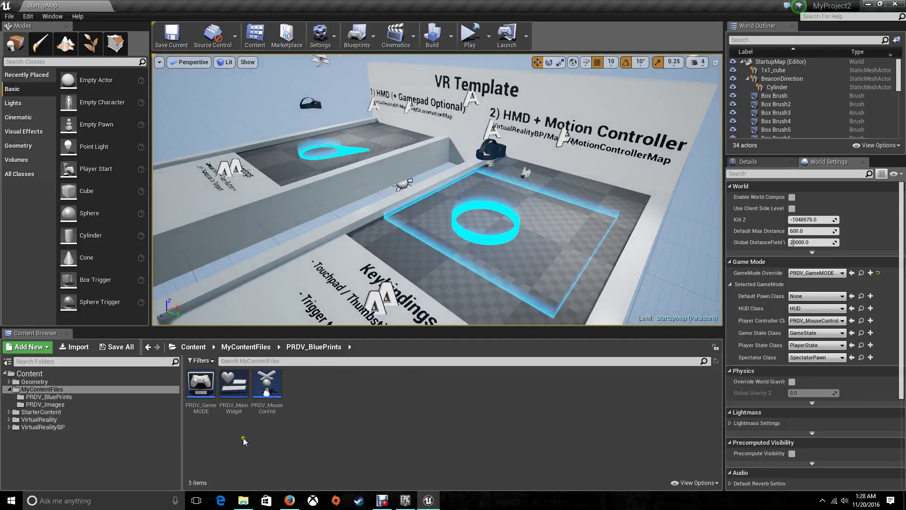
Open the PRDV_MainLevel level from the MyContentFiles folder
left_click(61, 397)
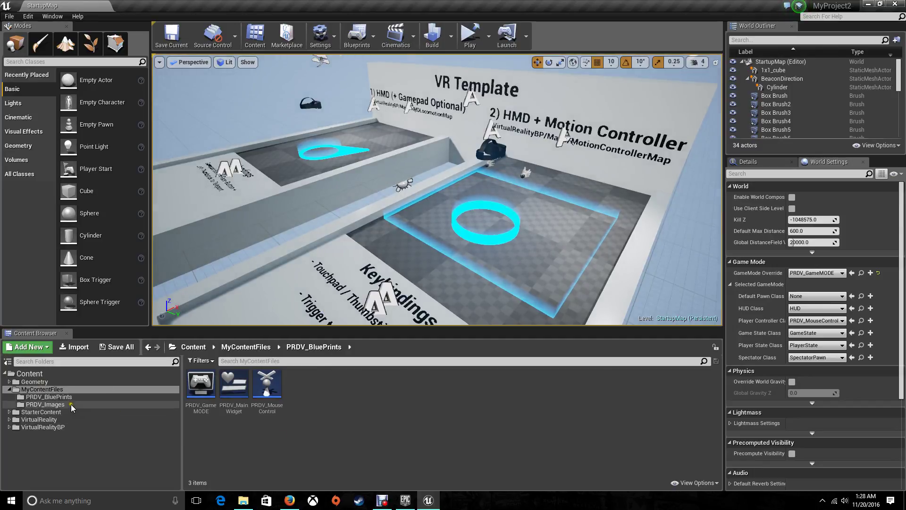
left_click(42, 390)
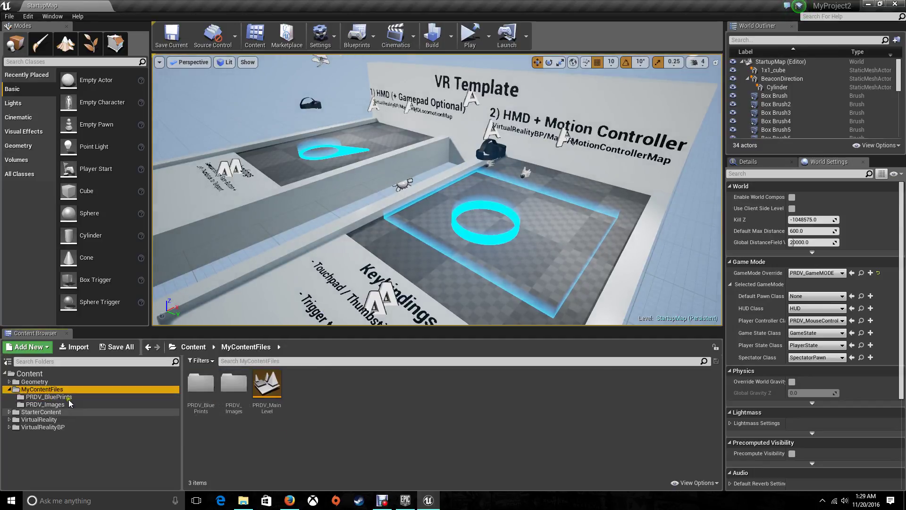
left_click(260, 440)
left_click(266, 388)
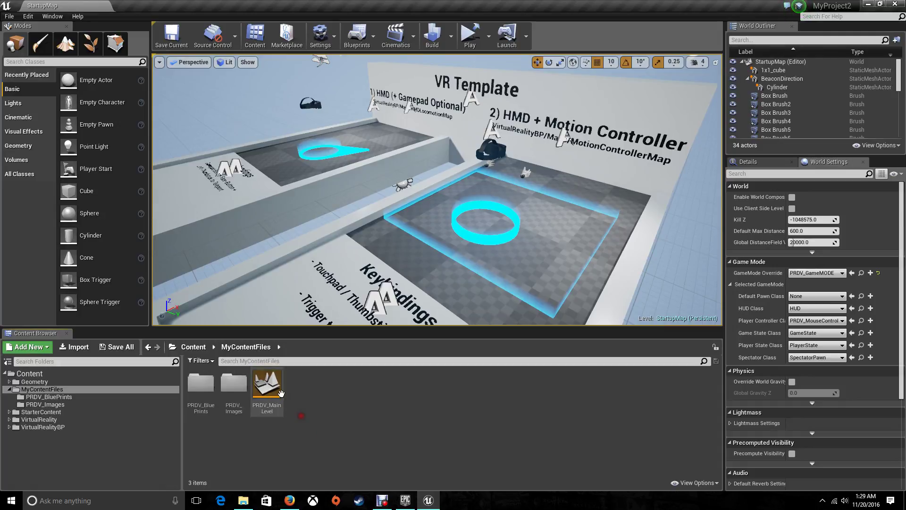
double_click(265, 388)
Set the level's GameMode Override to PRDV_GameMODE in World Settings
right_click(487, 196)
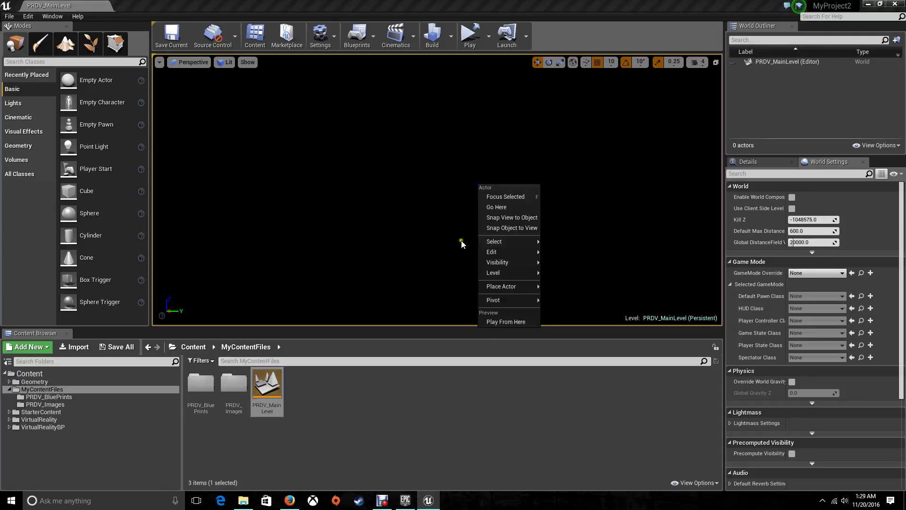
left_click(429, 403)
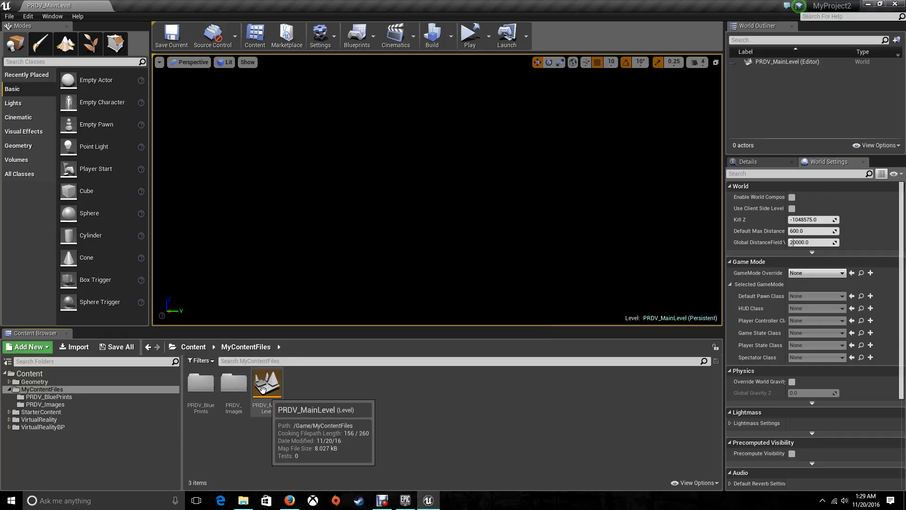
left_click(791, 274)
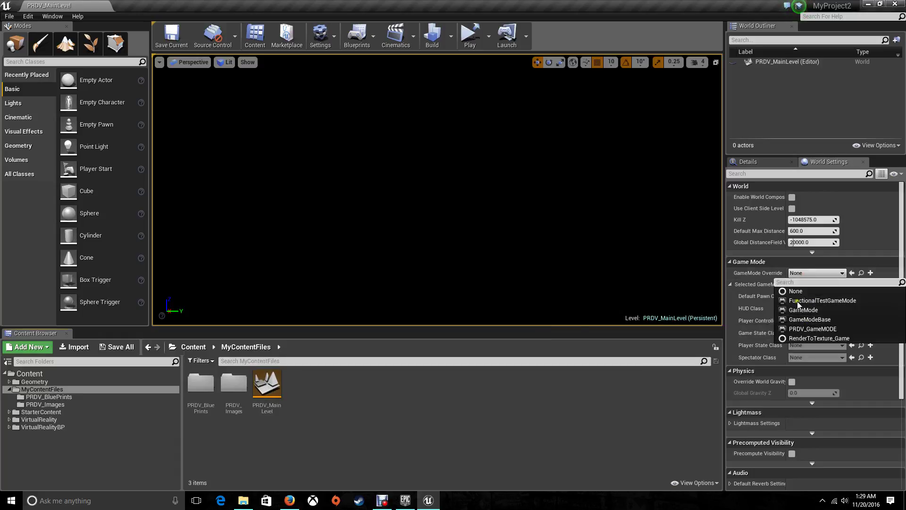
left_click(820, 329)
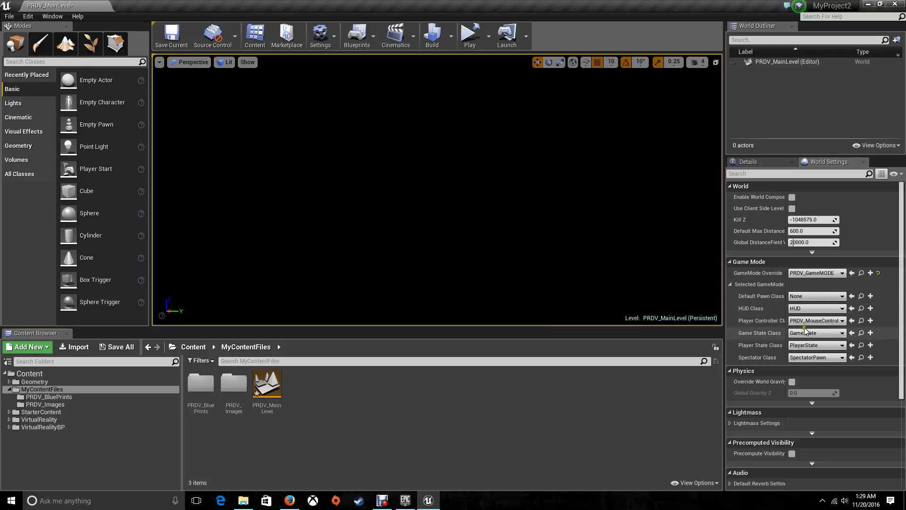
Confirm PRDV_MouseControl stays the Player Controller Class, then browse to PRDV_BluePrints
left_click(819, 321)
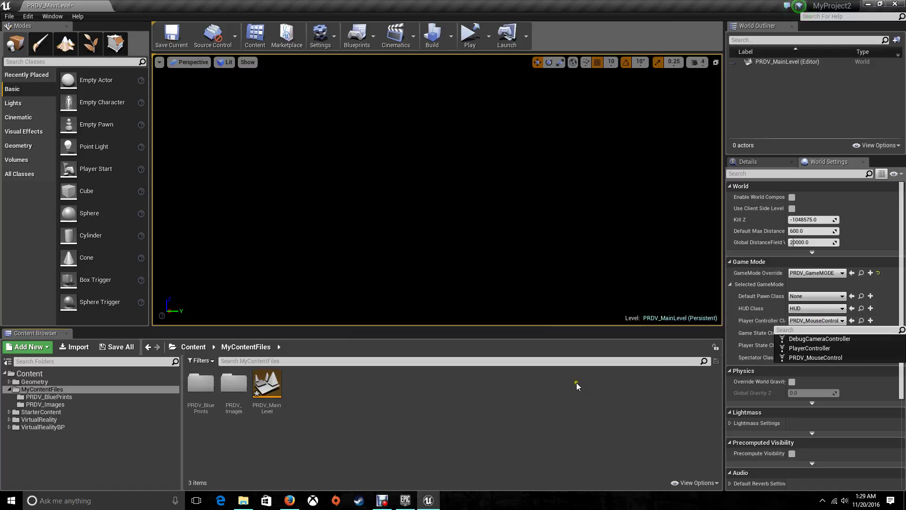
left_click(533, 409)
left_click(47, 396)
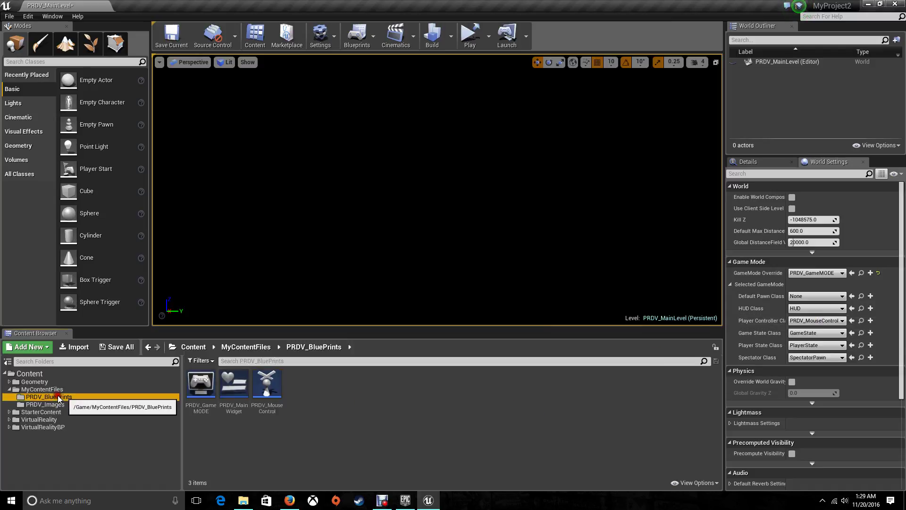
left_click(472, 38)
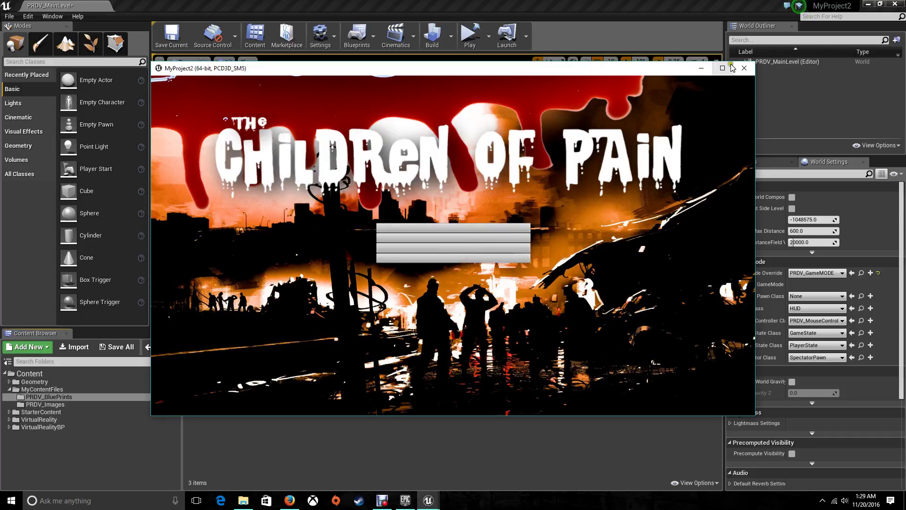
left_click(744, 68)
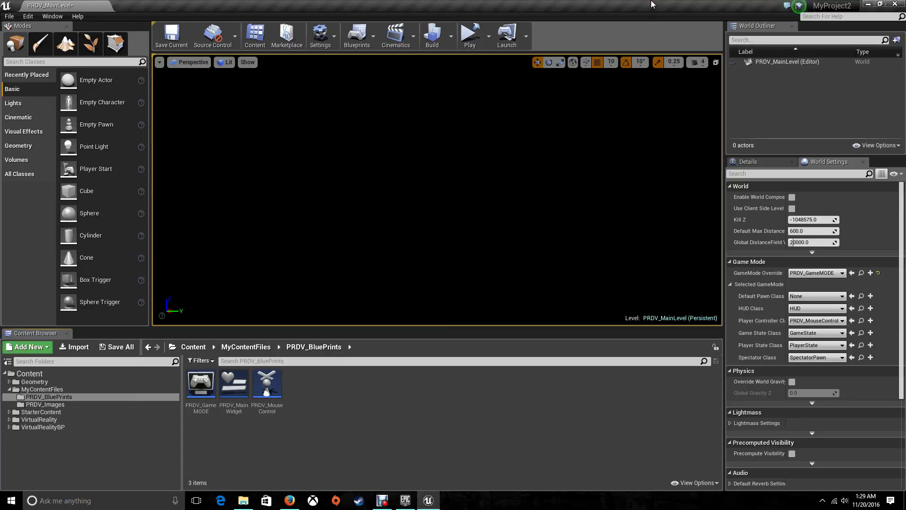